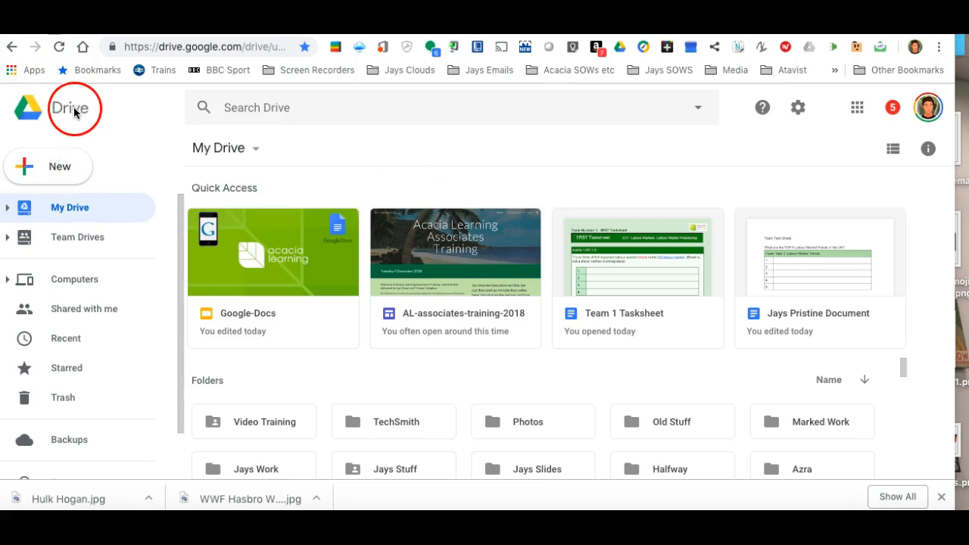
pyautogui.click(62, 172)
pyautogui.click(63, 168)
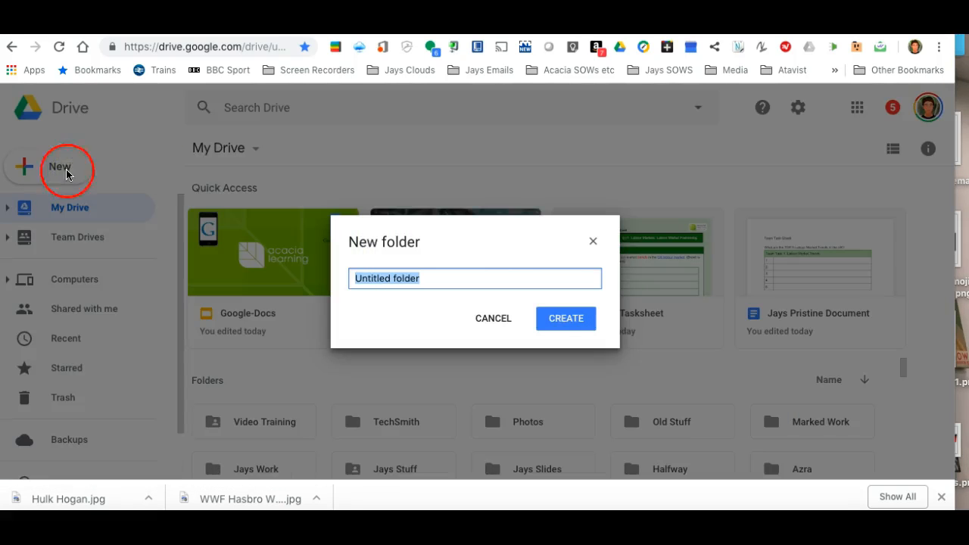
pyautogui.click(504, 324)
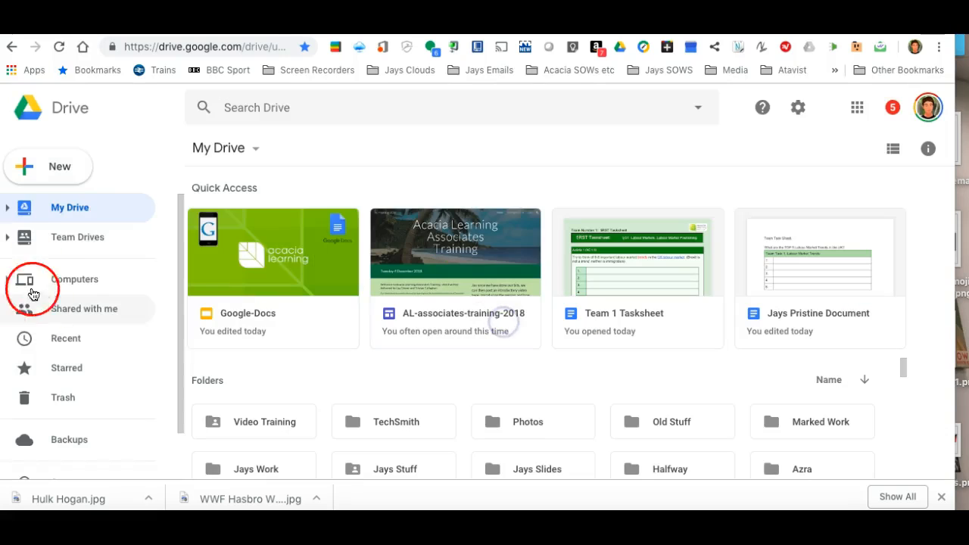
# Create a blank Google Docs document from Drive and name it "Jays Docs Demo".
pyautogui.click(60, 180)
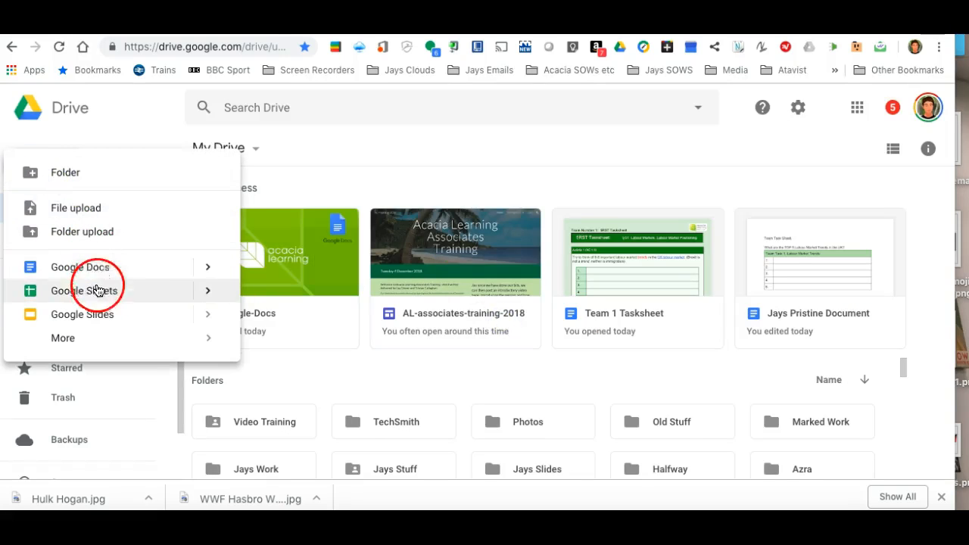
pyautogui.moveTo(208, 271)
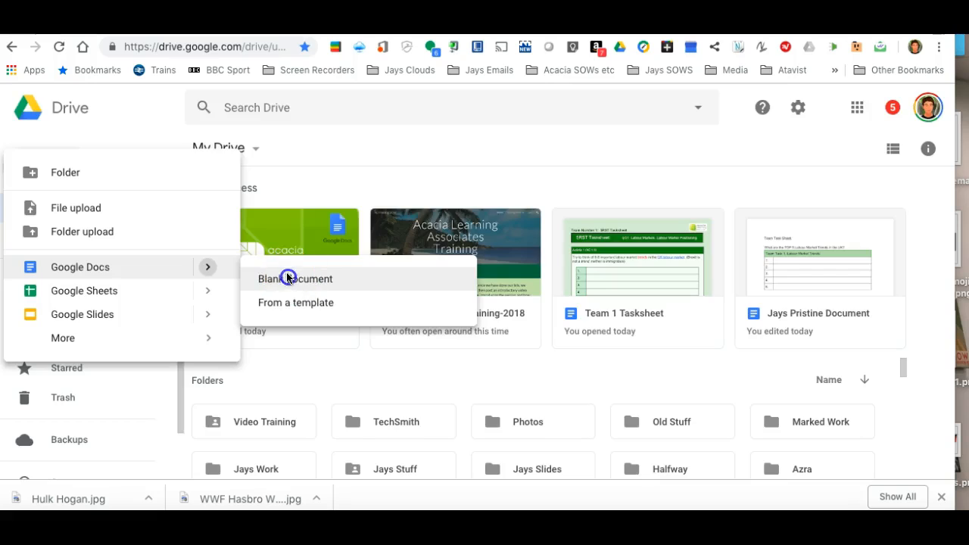
pyautogui.click(288, 278)
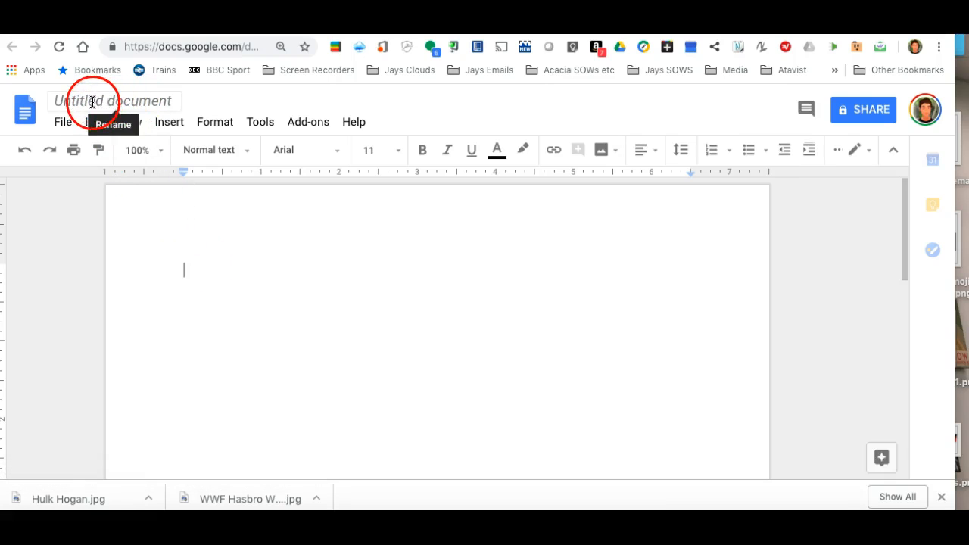
pyautogui.click(69, 101)
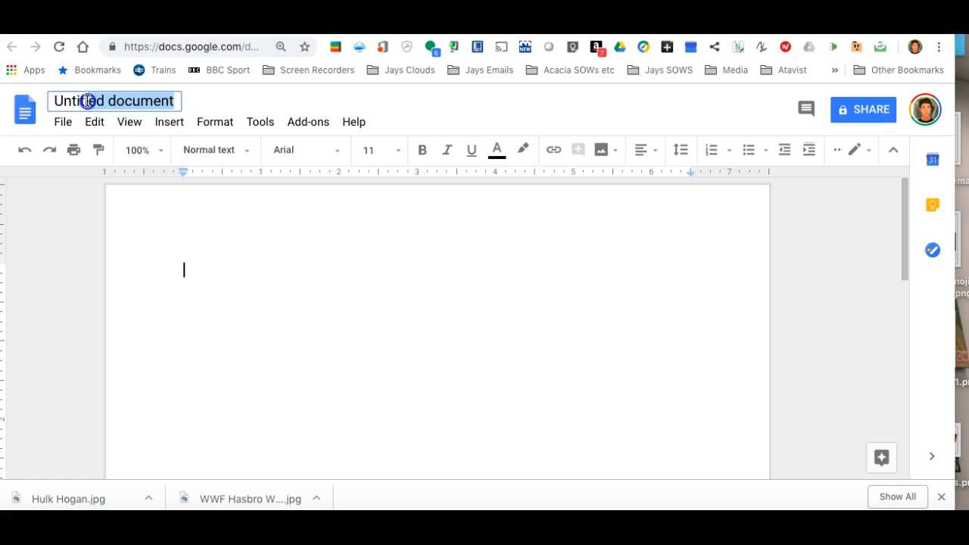
pyautogui.write('Jays Docs Demo')
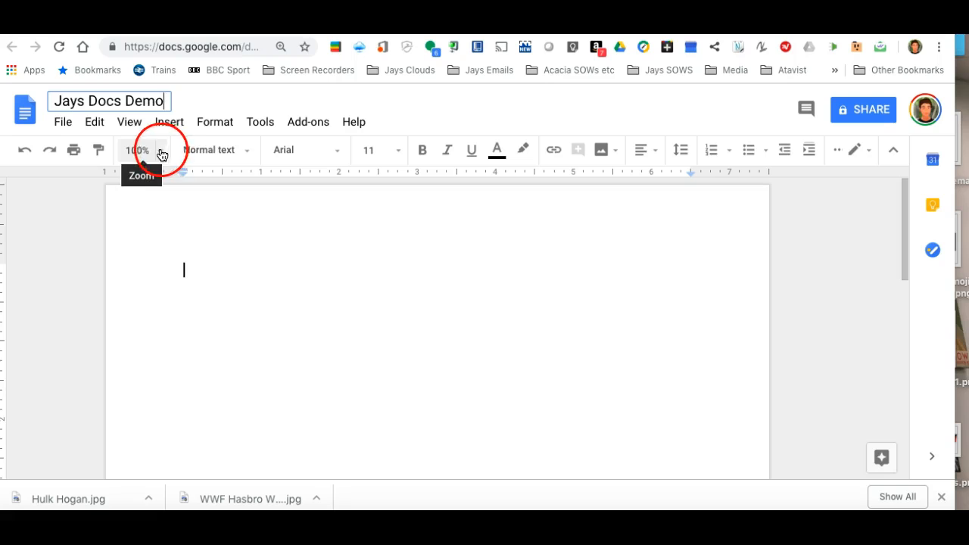
# Examine the available paragraph styles, image sources, text alignments and additional formatting options.
pyautogui.click(249, 150)
pyautogui.click(248, 151)
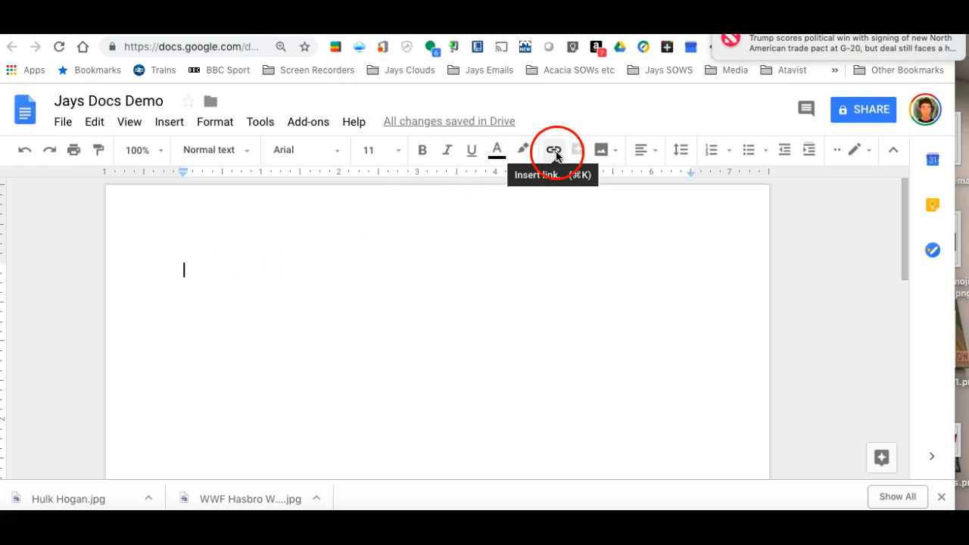
pyautogui.click(617, 152)
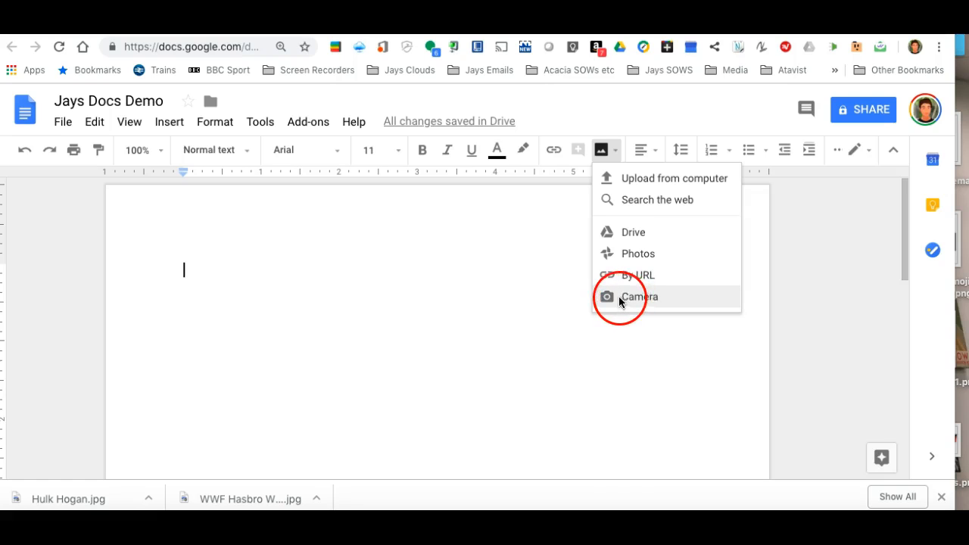
pyautogui.click(653, 151)
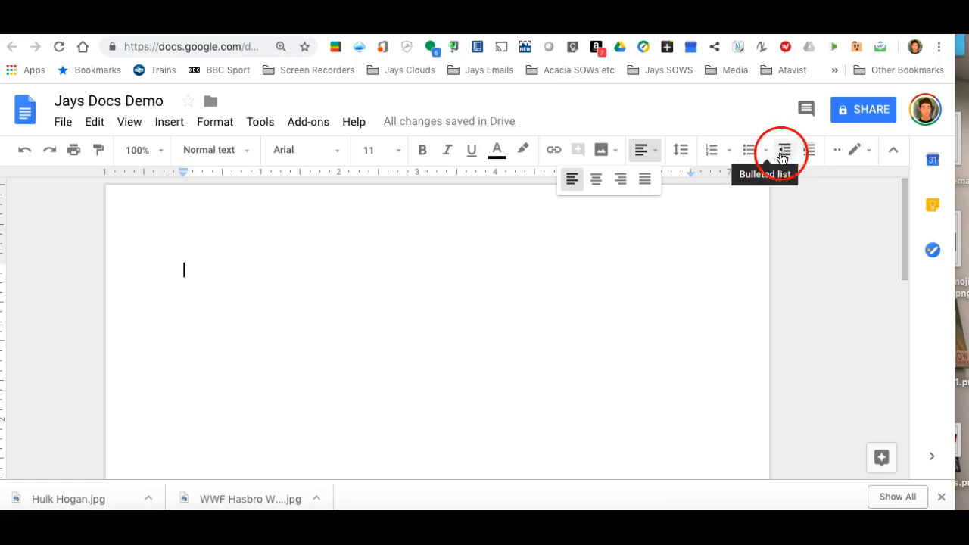
pyautogui.click(838, 152)
pyautogui.click(836, 154)
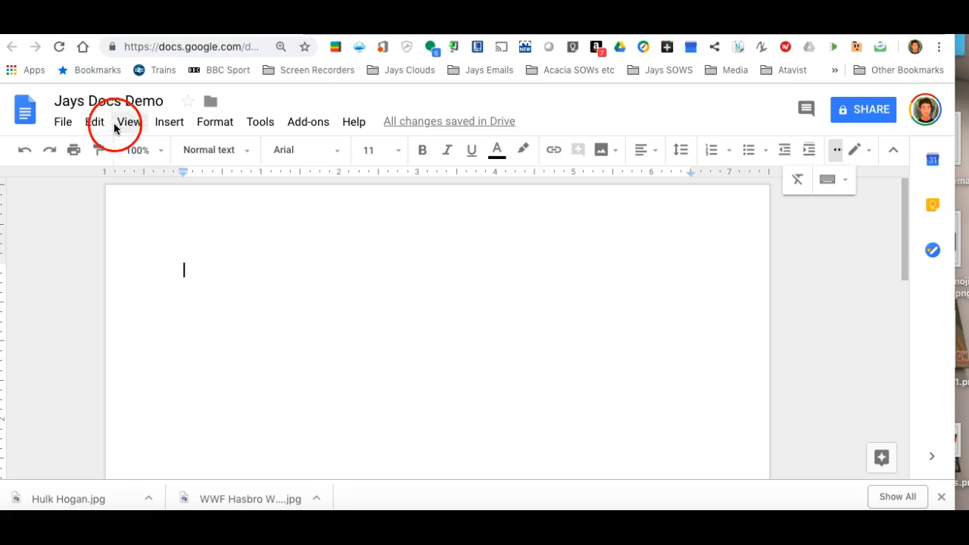
# Review what can be inserted into the document, such as tables and charts, and which formatting commands are available.
pyautogui.click(168, 125)
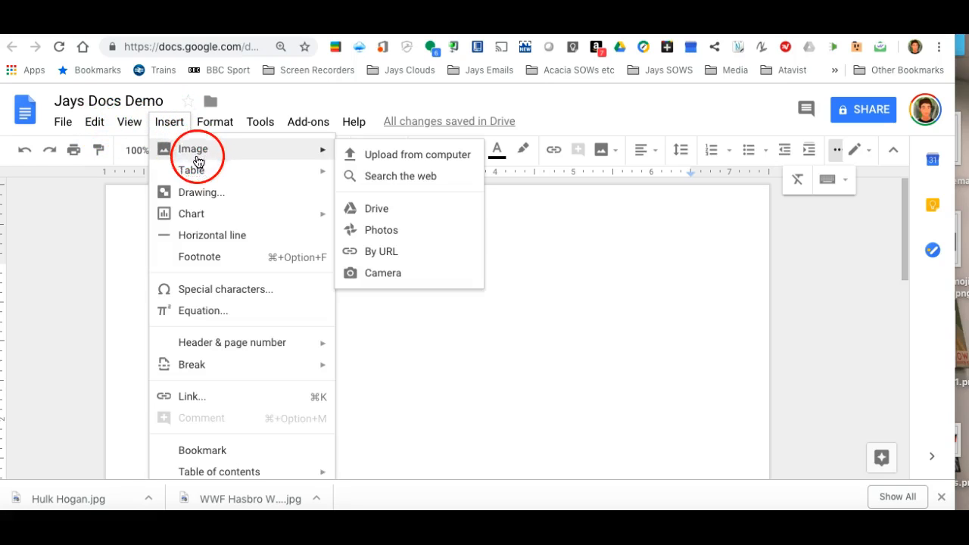
pyautogui.moveTo(208, 171)
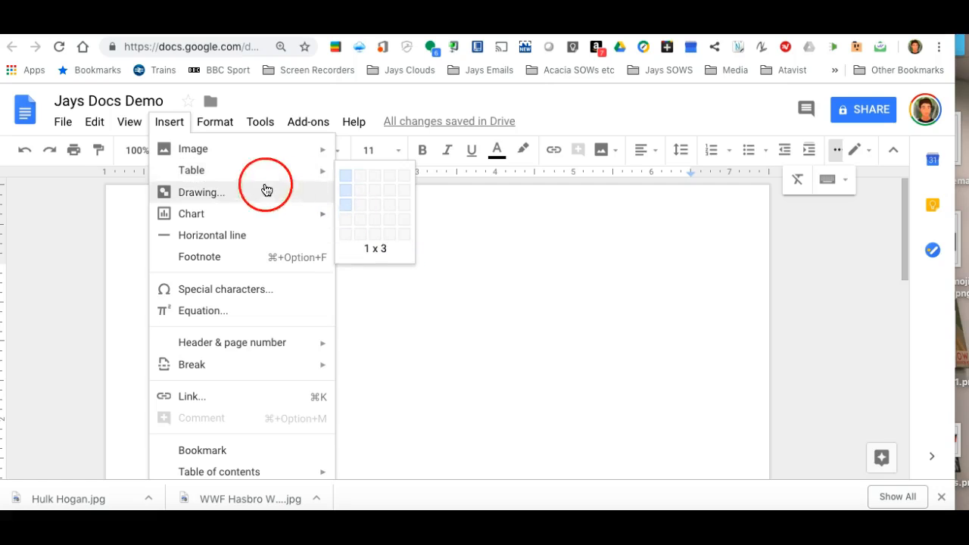
pyautogui.moveTo(212, 216)
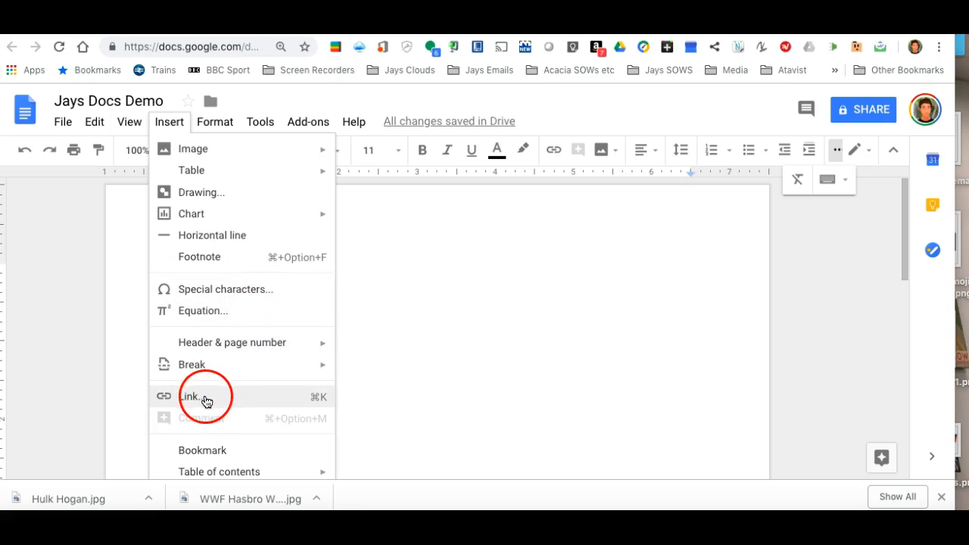
pyautogui.moveTo(253, 354)
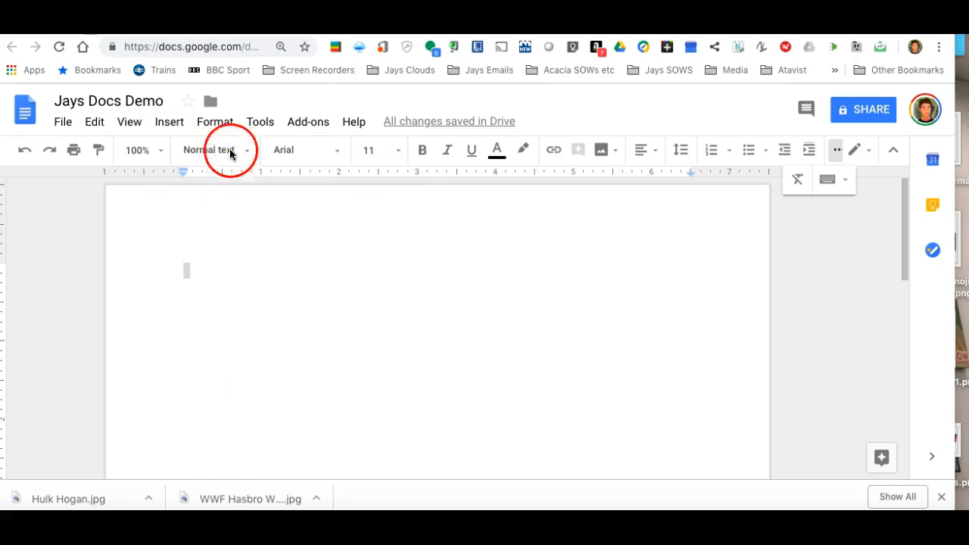
pyautogui.click(224, 121)
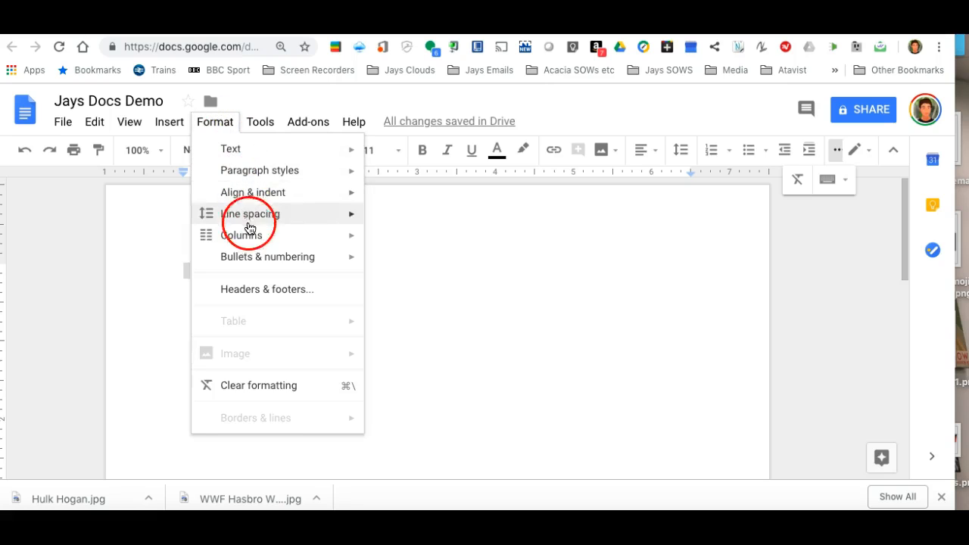
pyautogui.moveTo(264, 242)
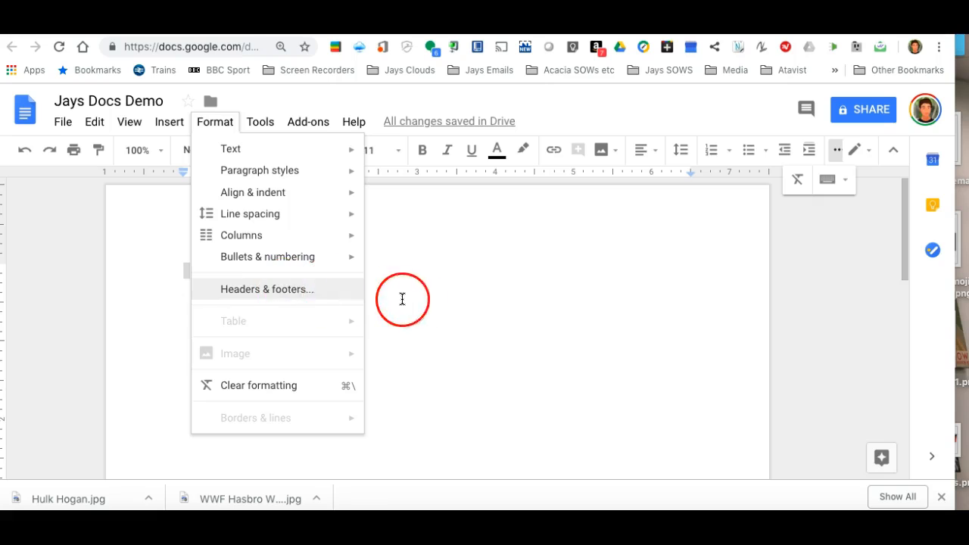
pyautogui.click(434, 288)
# Dictate "This is how Google Docs translate your voice into text" with Voice typing, stop recording and close the tool.
pyautogui.click(259, 125)
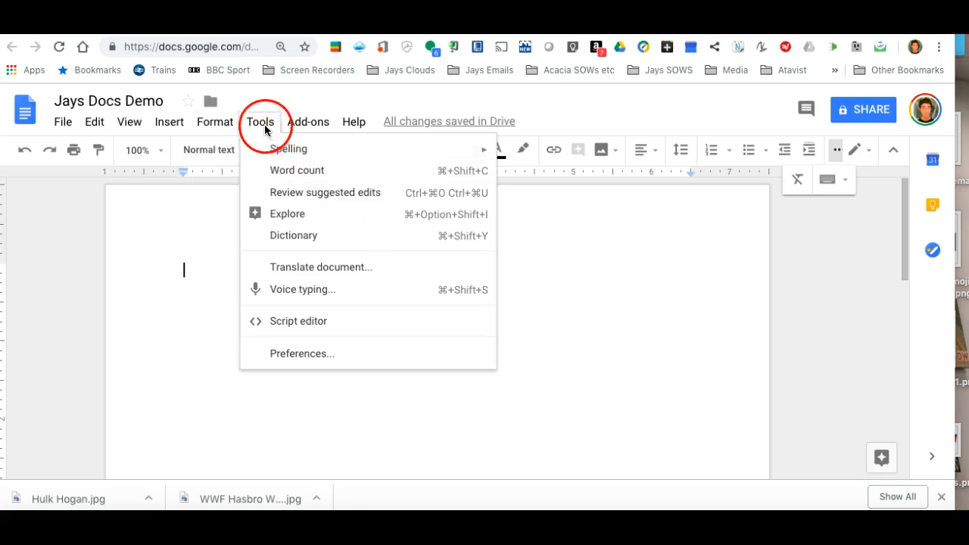
pyautogui.moveTo(267, 125)
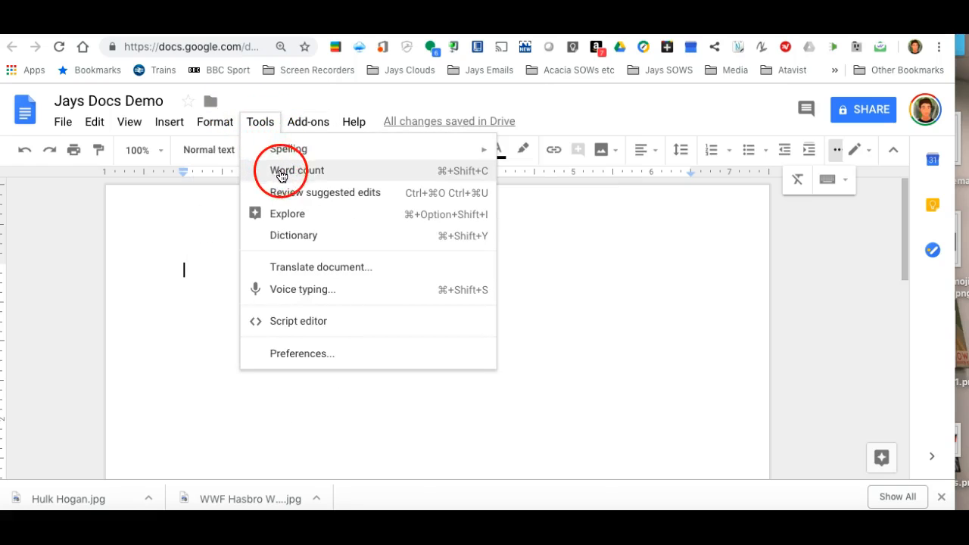
pyautogui.click(293, 291)
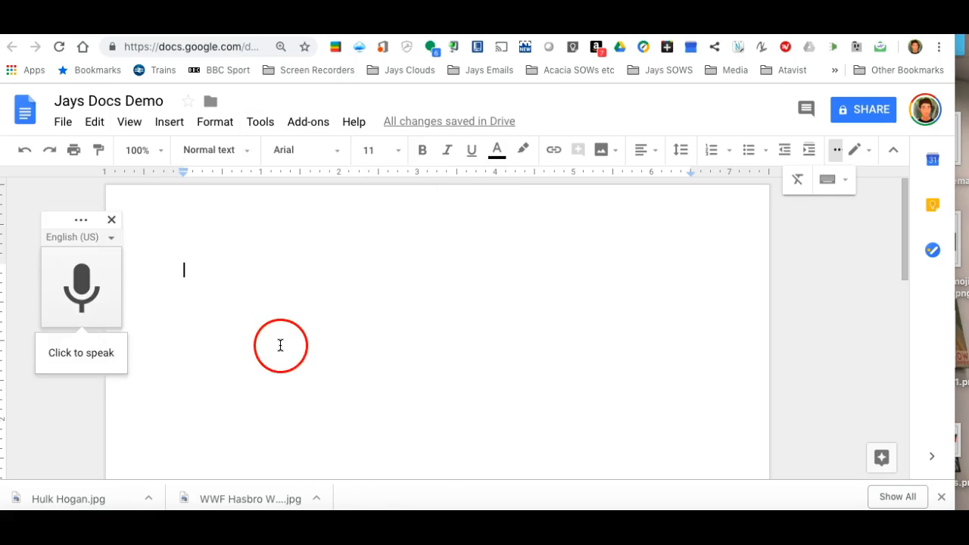
pyautogui.click(80, 289)
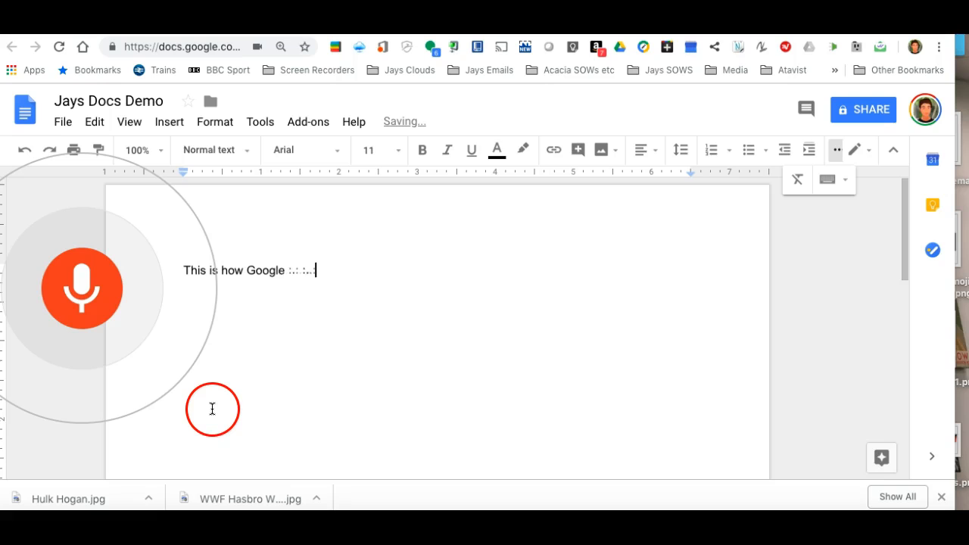
pyautogui.click(85, 299)
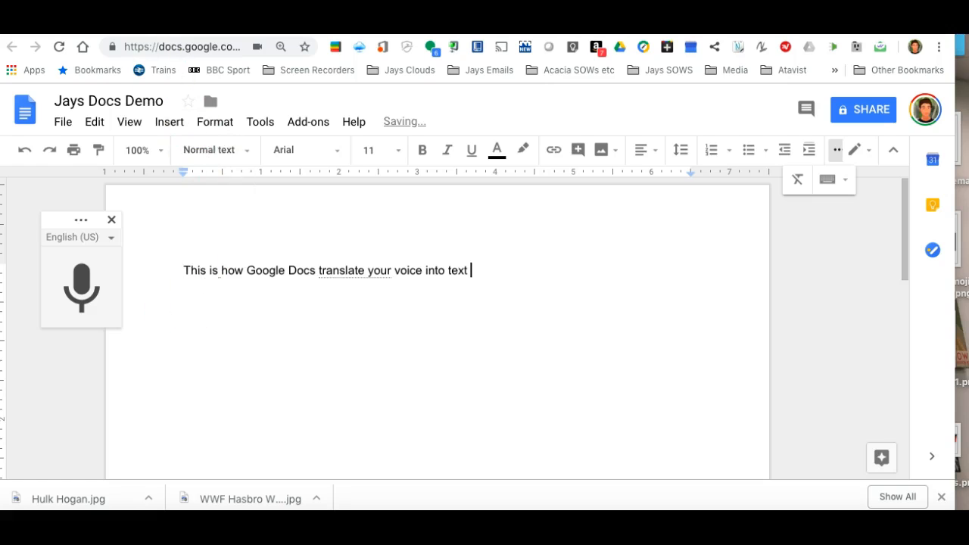
pyautogui.click(112, 221)
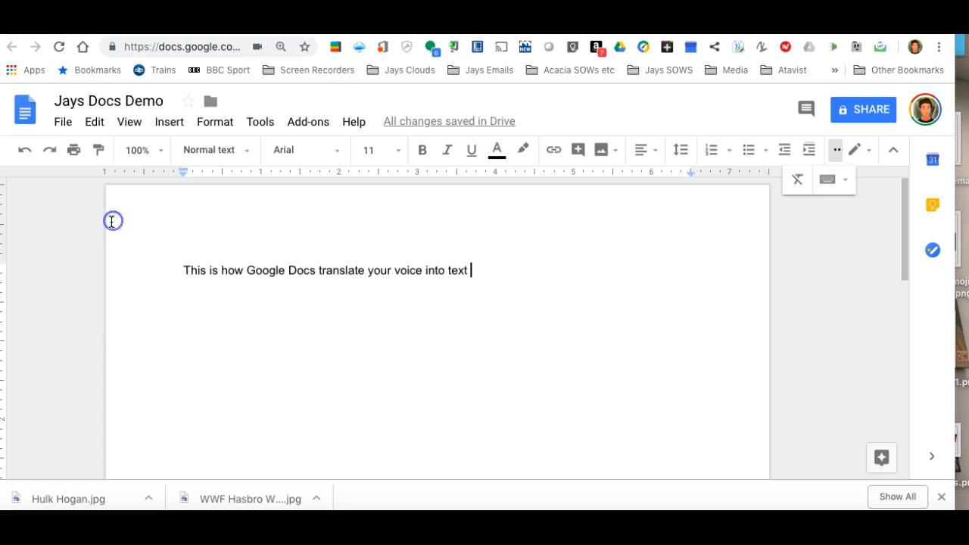
# Delete the dictated sentence from the document.
pyautogui.click(477, 273)
pyautogui.moveTo(478, 273); pyautogui.dragTo(199, 271)
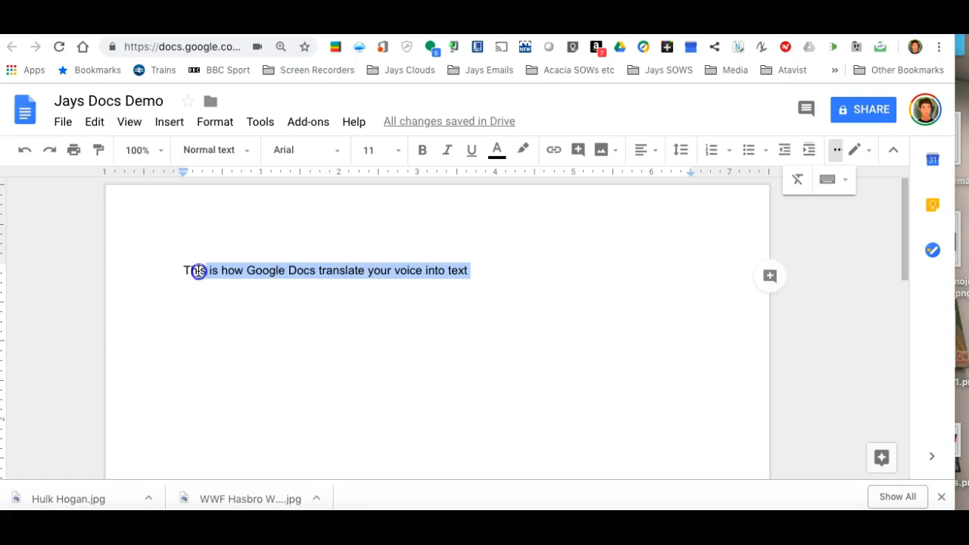
pyautogui.press('BackSpace')
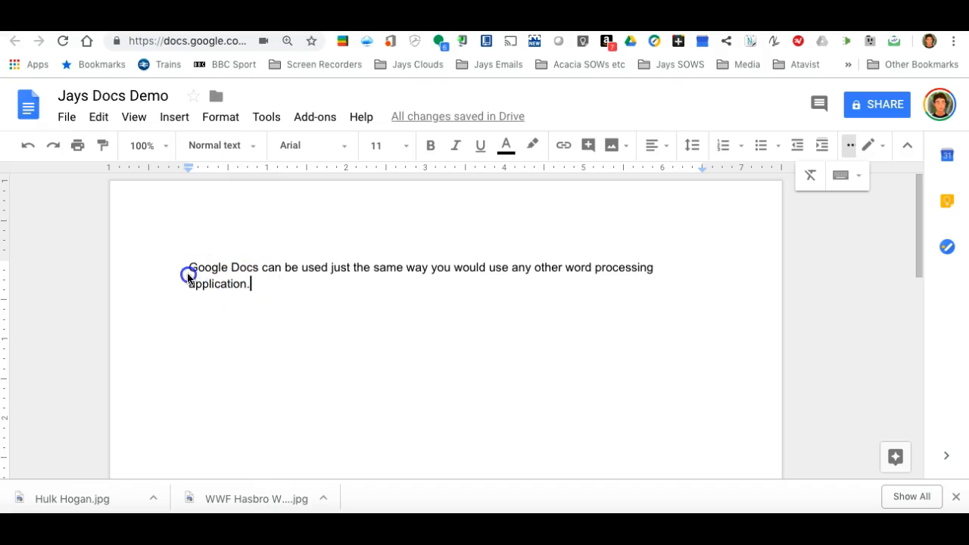
# Format the sentence about using Google Docs like any other word processor in Calibri, size 24, dark green.
pyautogui.moveTo(189, 267); pyautogui.dragTo(227, 284)
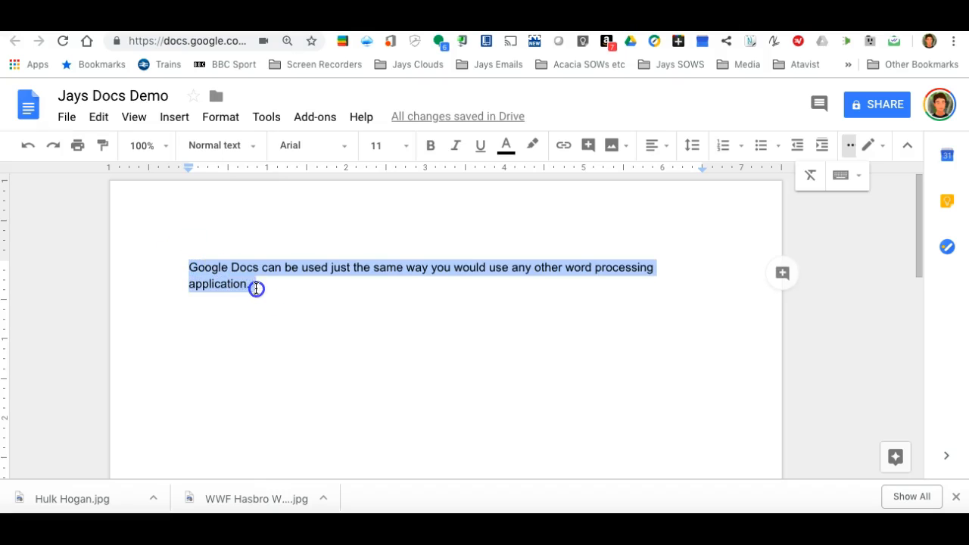
pyautogui.click(341, 146)
pyautogui.click(312, 229)
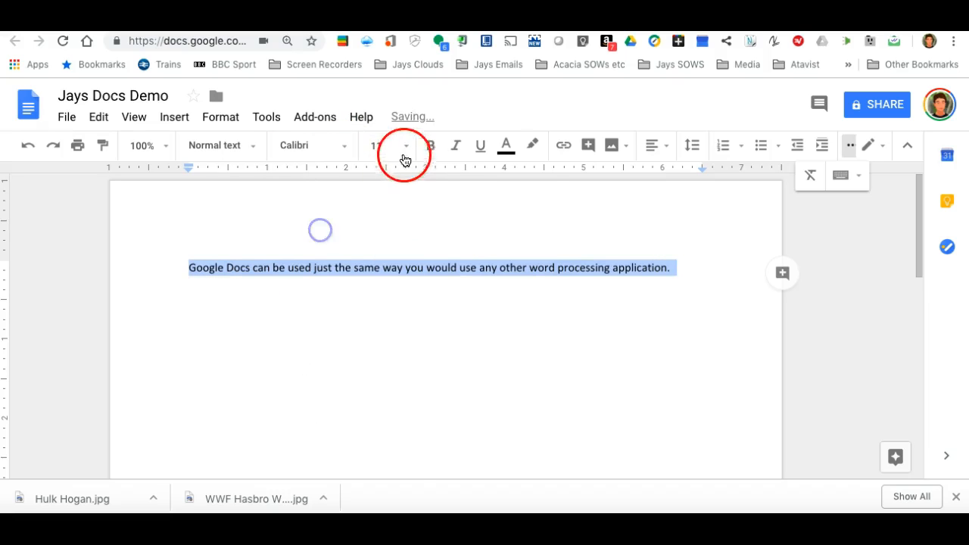
pyautogui.click(408, 147)
pyautogui.click(391, 327)
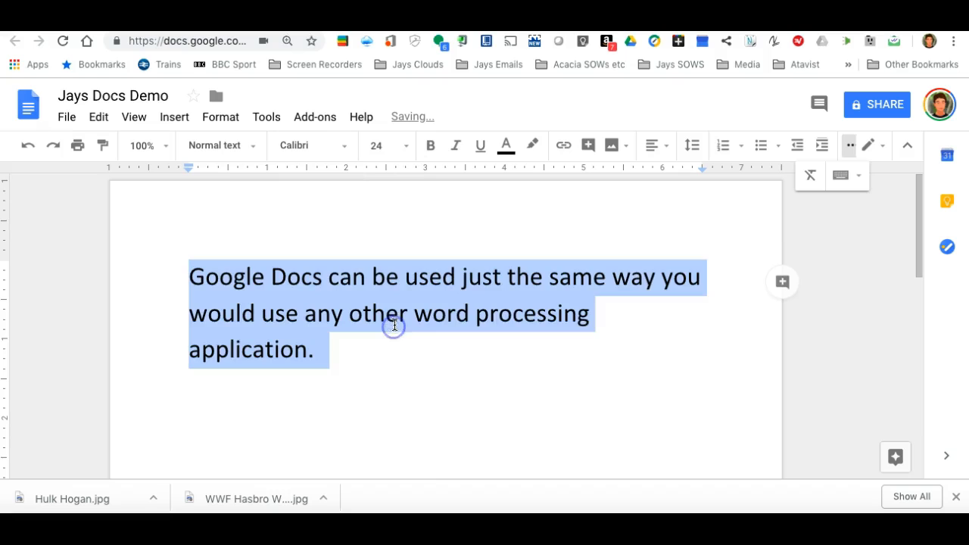
pyautogui.click(507, 148)
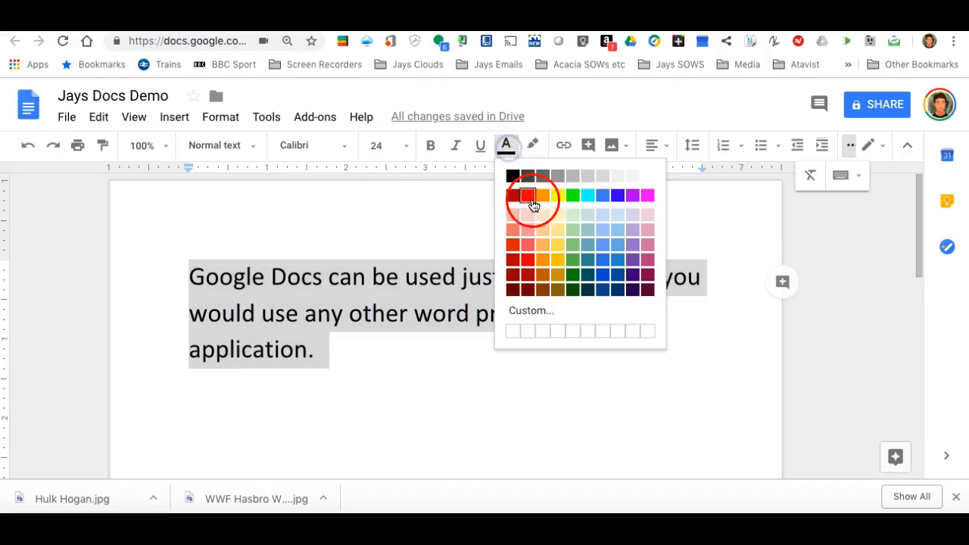
pyautogui.click(574, 277)
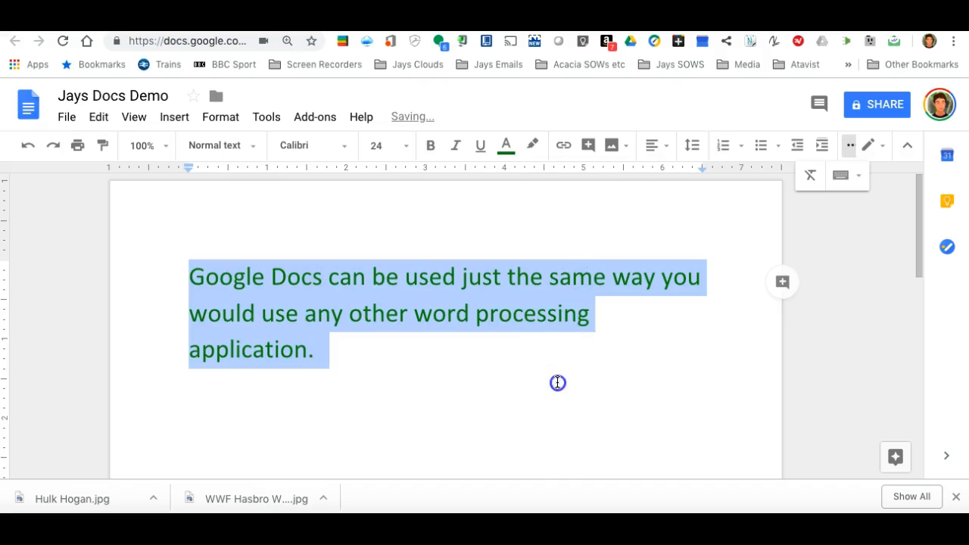
# Place the cursor after the sentence and open the choices for inserting an image.
pyautogui.click(472, 368)
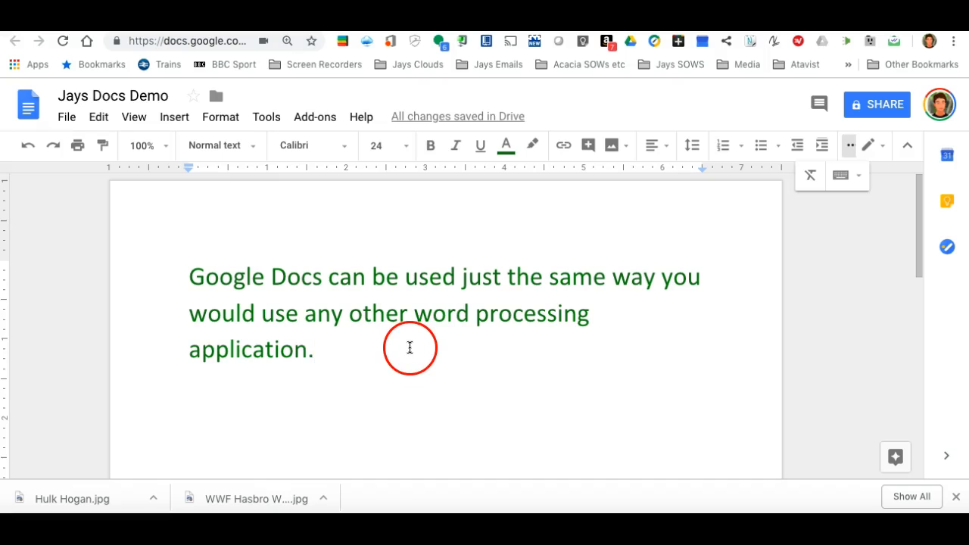
pyautogui.click(627, 147)
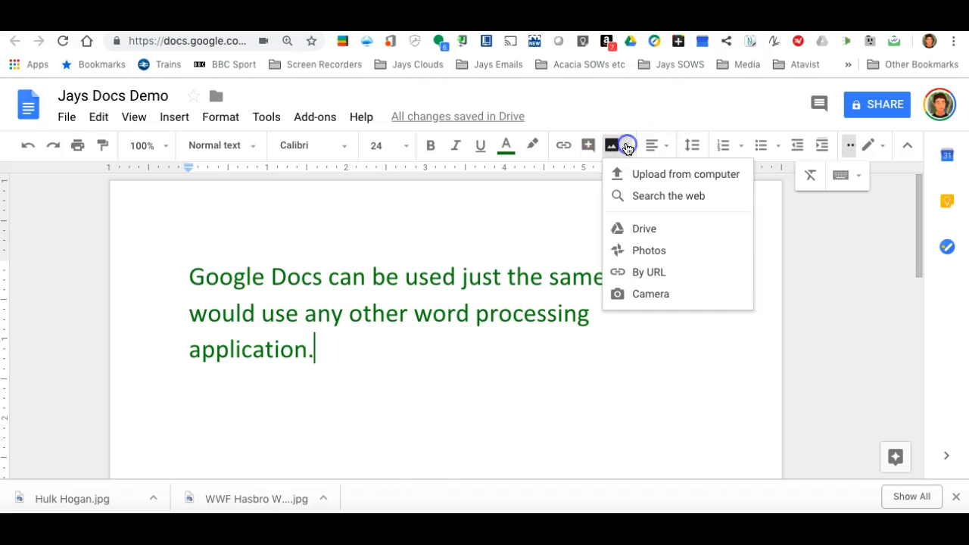
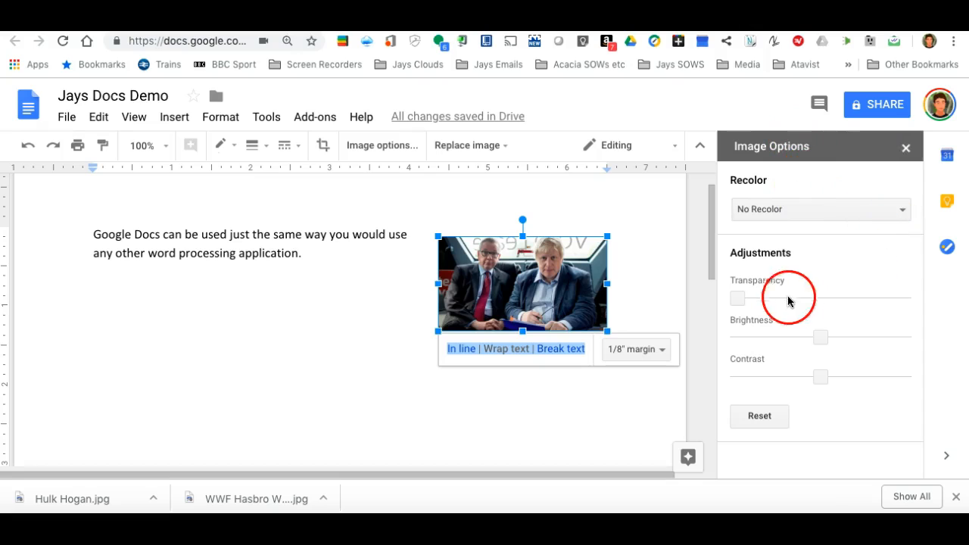
# Slightly increase the transparency of the selected photo and try to reset its adjustments.
pyautogui.moveTo(739, 299)
pyautogui.mouseDown()
pyautogui.moveTo(840, 299)
pyautogui.moveTo(742, 299)
pyautogui.mouseUp()
pyautogui.click(769, 424)
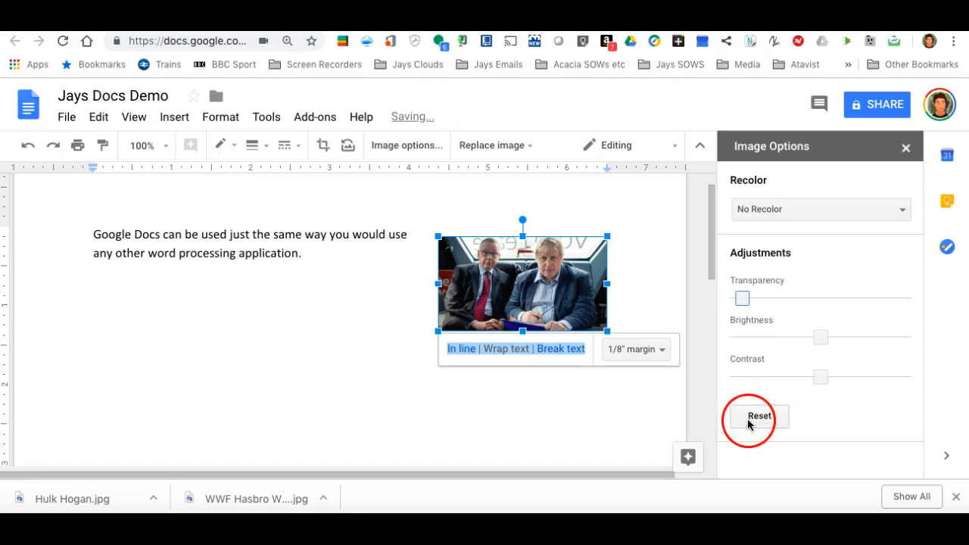
pyautogui.click(272, 298)
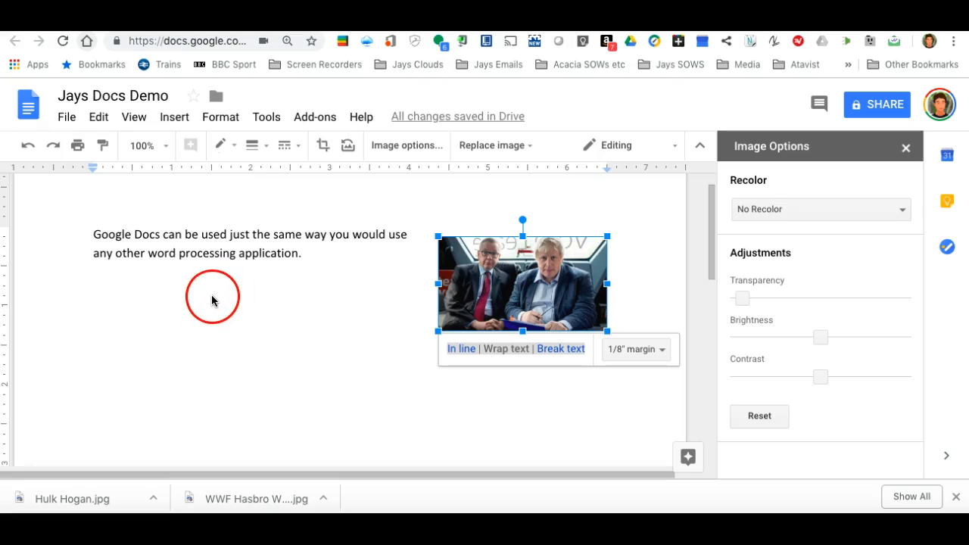
# Delete the sentence about using Google Docs and the photo beside it from the document.
pyautogui.click(271, 309)
pyautogui.moveTo(95, 234); pyautogui.dragTo(405, 292)
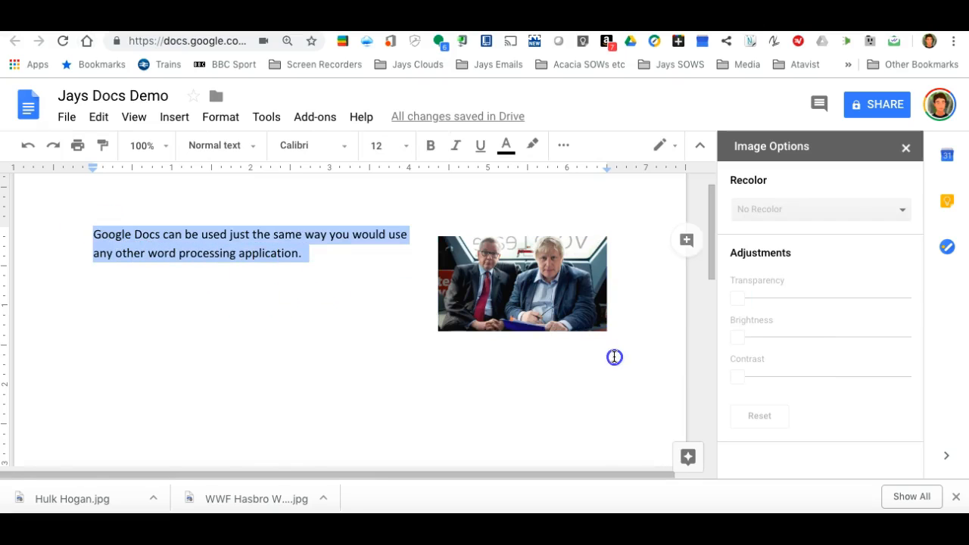
pyautogui.press('BackSpace')
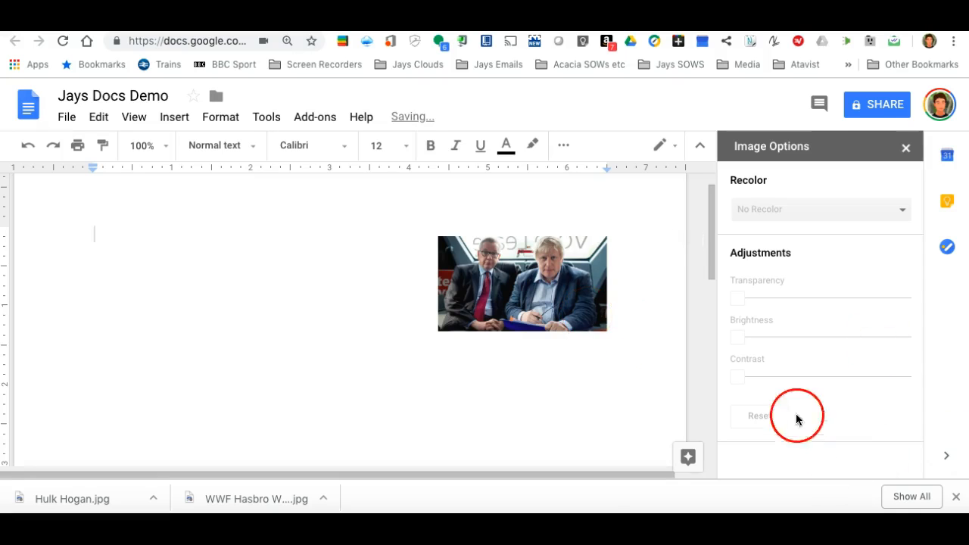
pyautogui.click(489, 284)
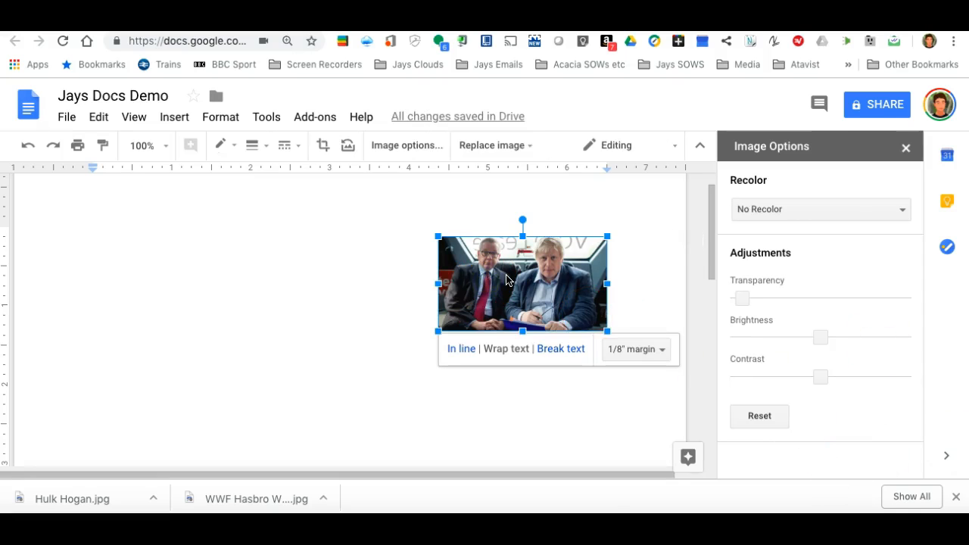
pyautogui.press('BackSpace')
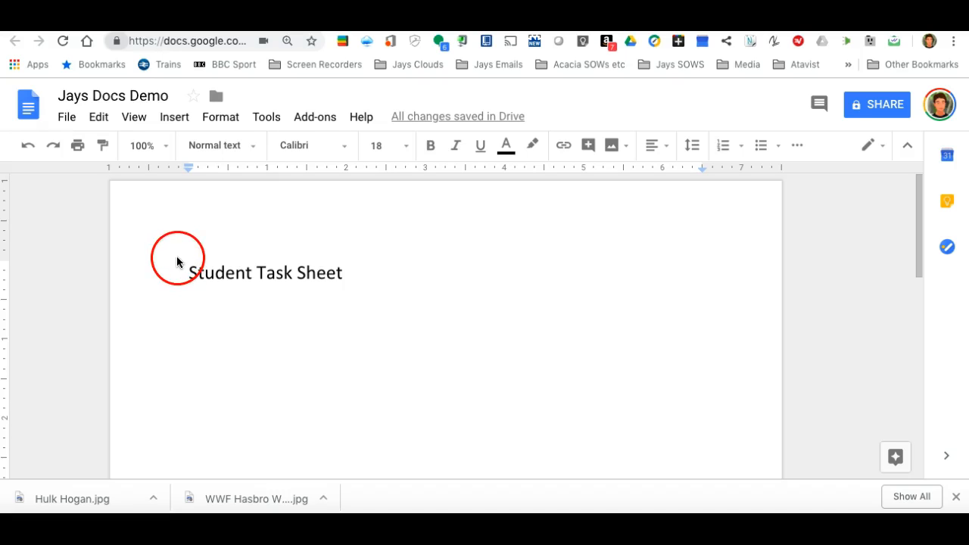
# Add a header to the Student Task Sheet page.
pyautogui.click(174, 118)
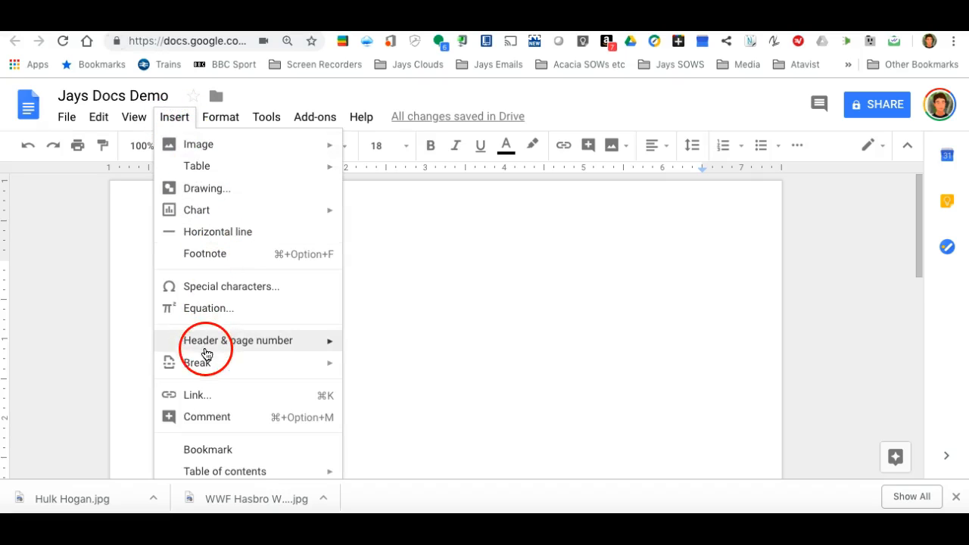
pyautogui.moveTo(213, 347)
pyautogui.click(381, 345)
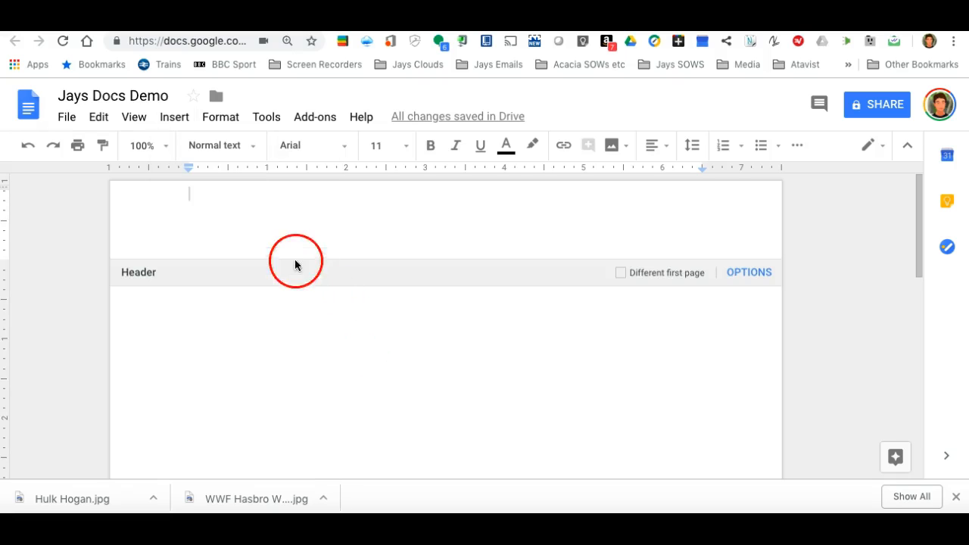
# Insert the image Acacia Logo.png from the computer's Pictures folder into the header.
pyautogui.click(183, 121)
pyautogui.click(190, 144)
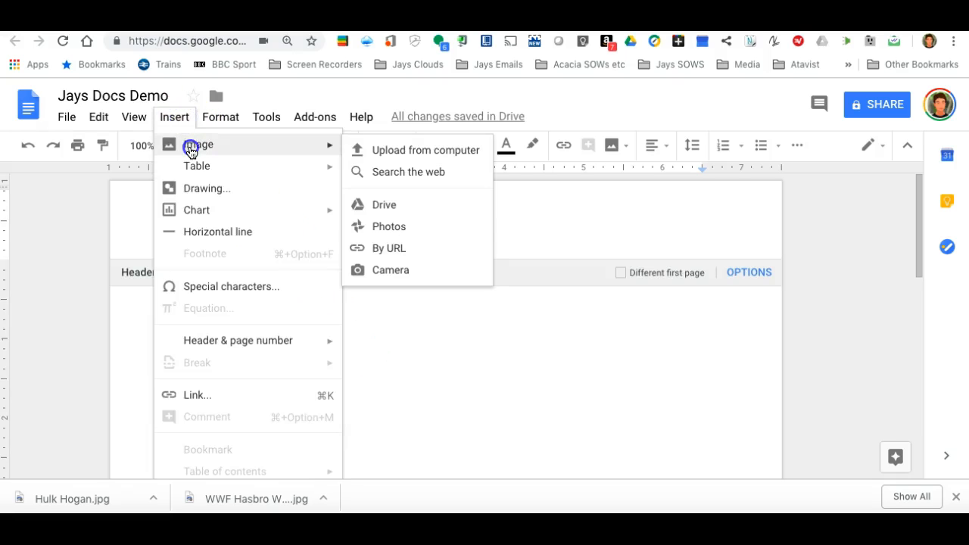
pyautogui.click(387, 150)
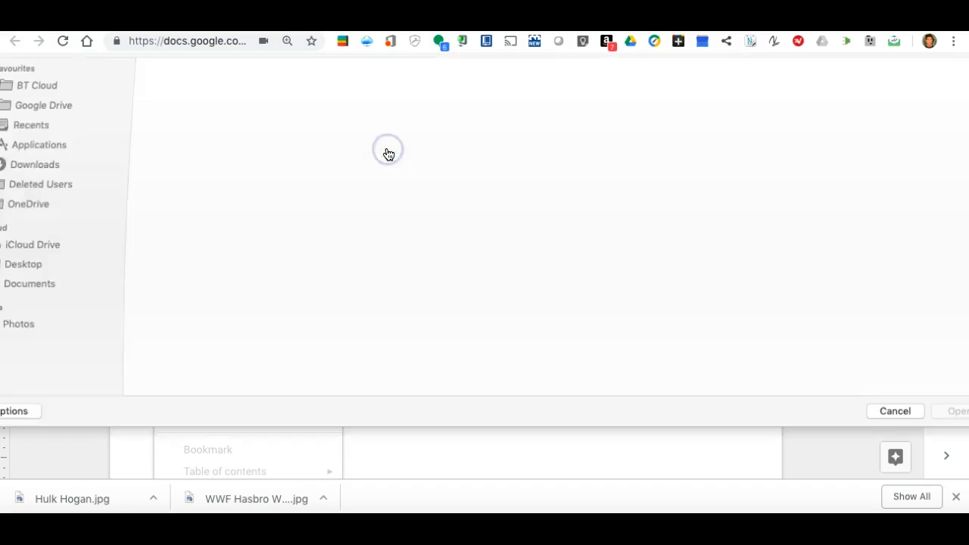
pyautogui.scroll(-10, 394, 300)
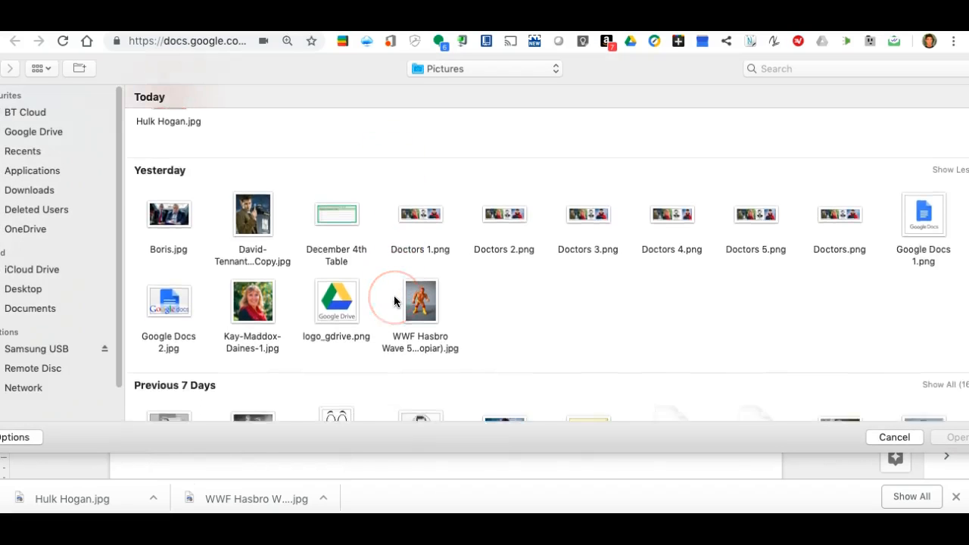
pyautogui.scroll(-5, 394, 301)
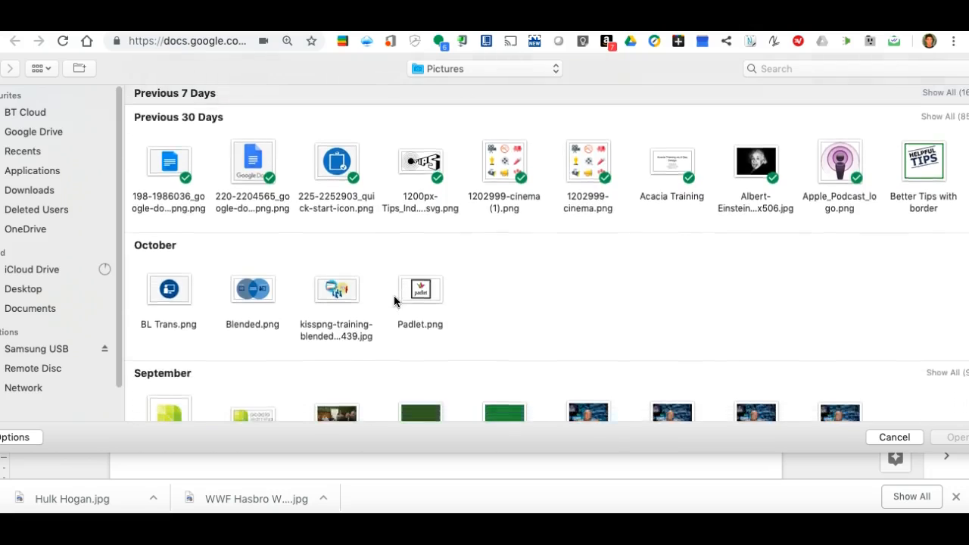
pyautogui.click(241, 284)
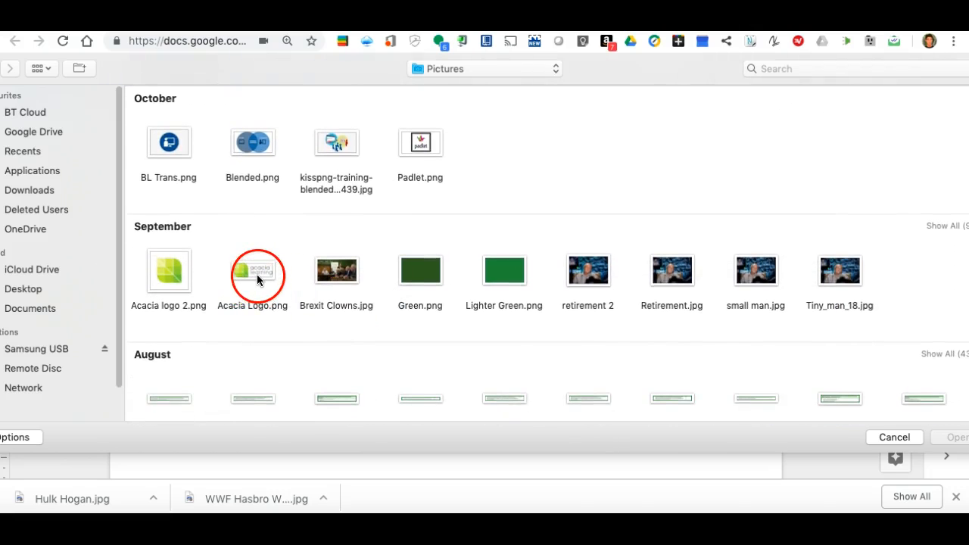
pyautogui.click(255, 277)
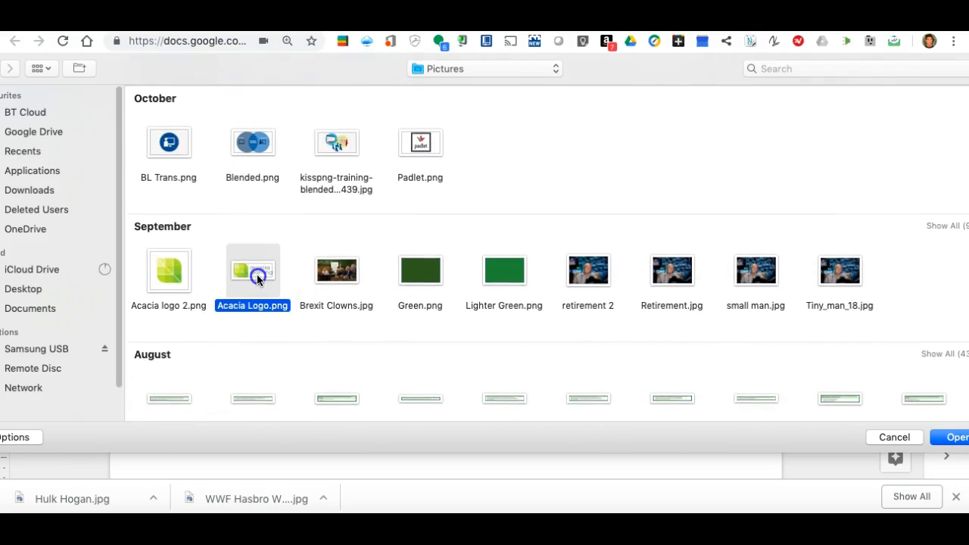
pyautogui.click(956, 437)
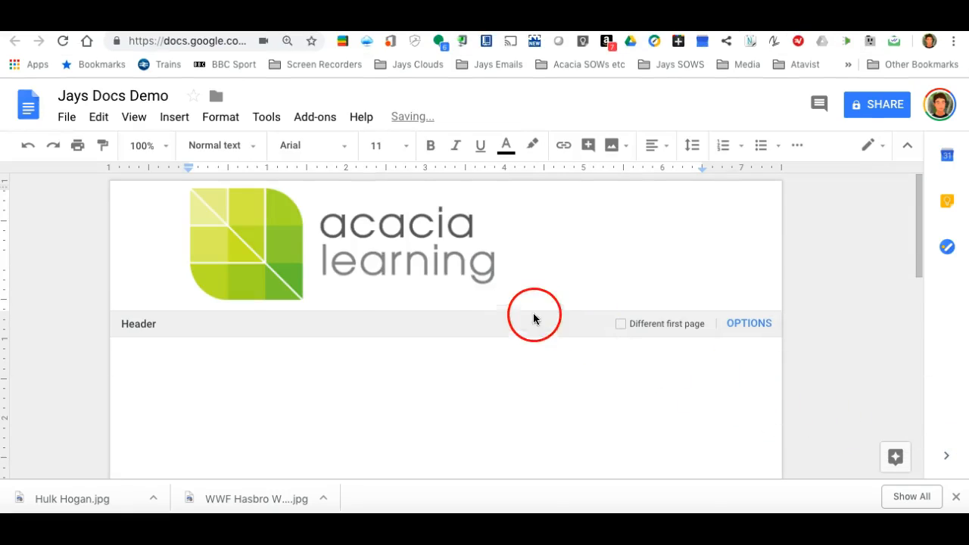
# Shrink the header logo proportionally to about 1.2 inches wide and return to the document body.
pyautogui.click(320, 240)
pyautogui.moveTo(194, 196); pyautogui.dragTo(409, 267)
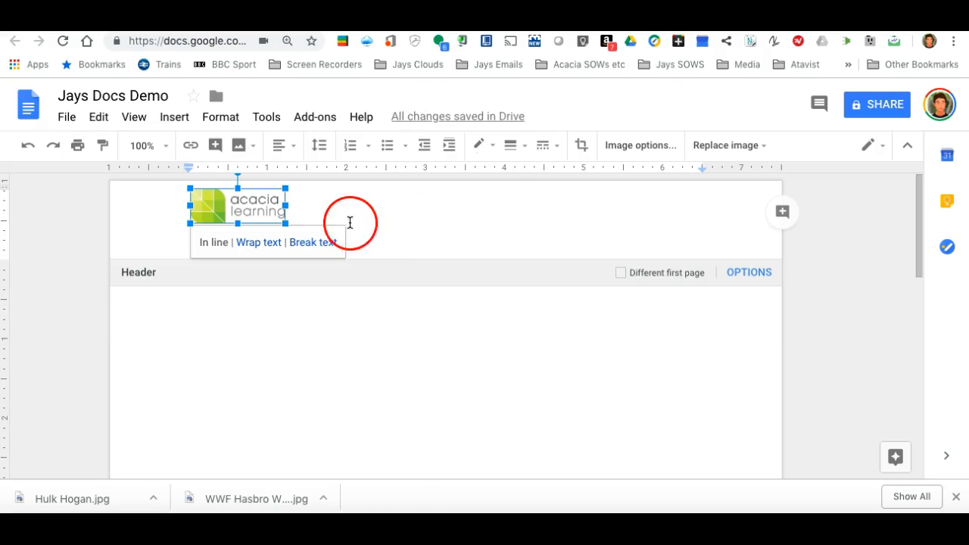
pyautogui.click(263, 391)
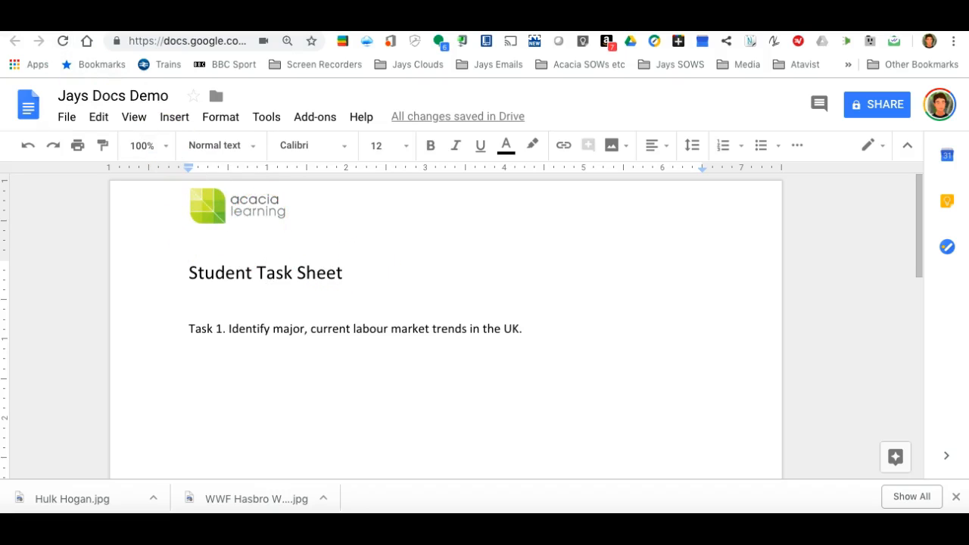
# Insert a table of two columns and six rows below the Task 1 line and narrow its first column to about 0.4 inches.
pyautogui.scroll(-2, 310, 363)
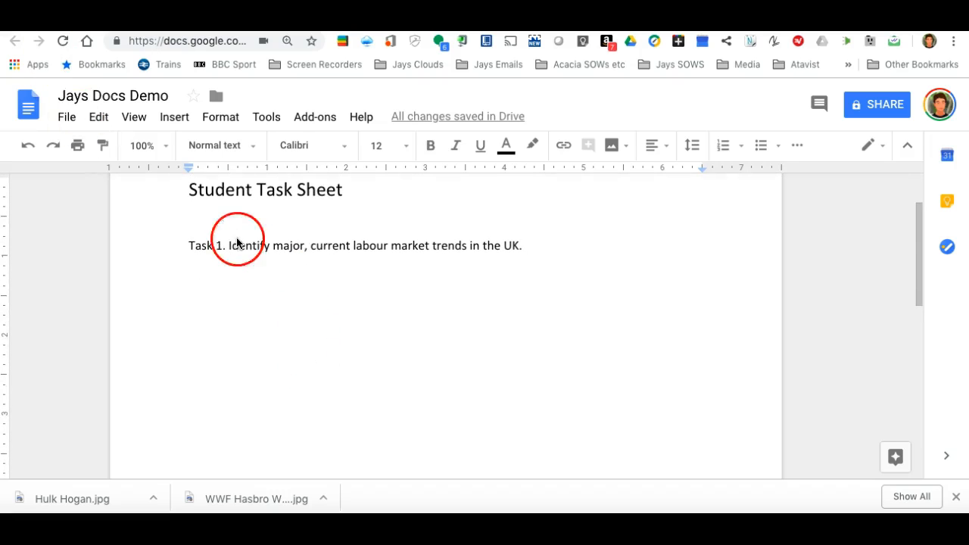
pyautogui.click(185, 124)
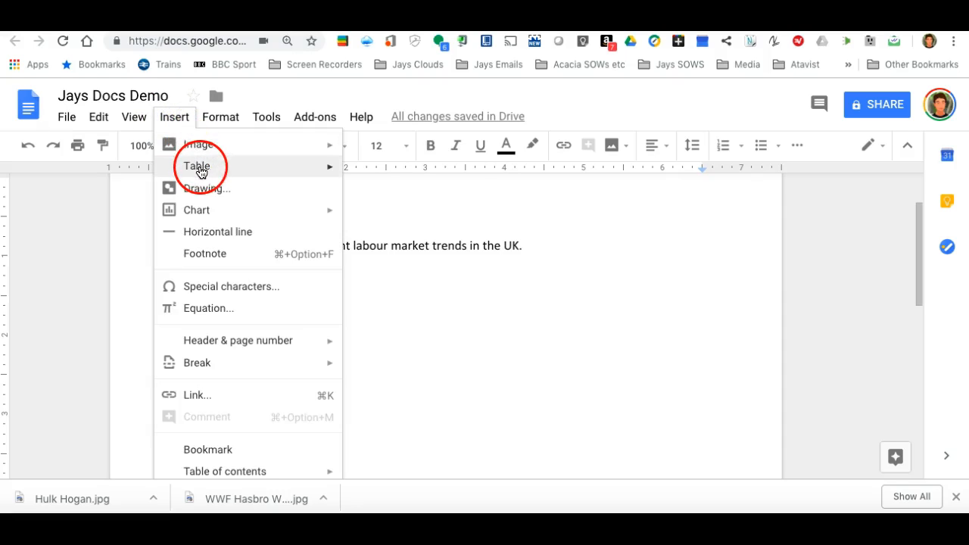
pyautogui.moveTo(192, 168)
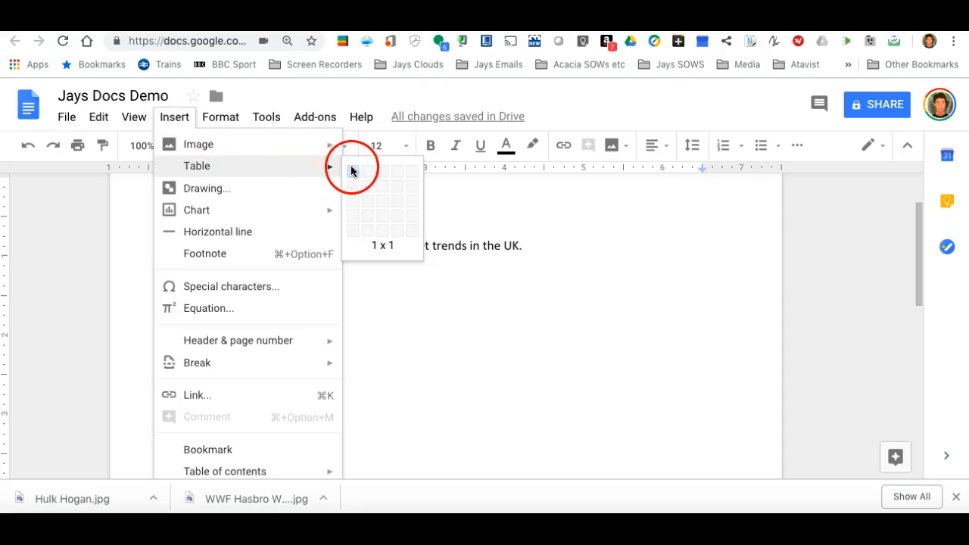
pyautogui.click(369, 250)
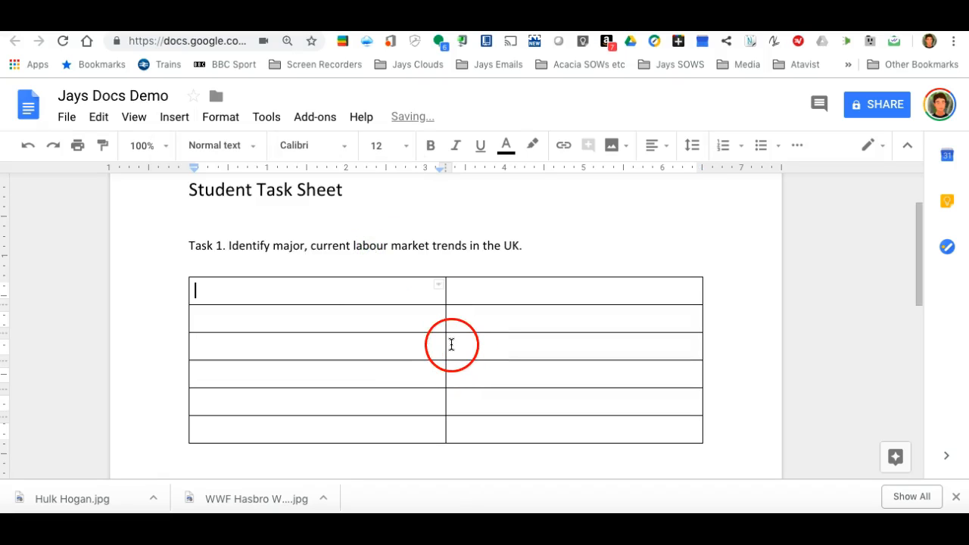
pyautogui.moveTo(446, 343); pyautogui.dragTo(220, 330)
pyautogui.click(318, 325)
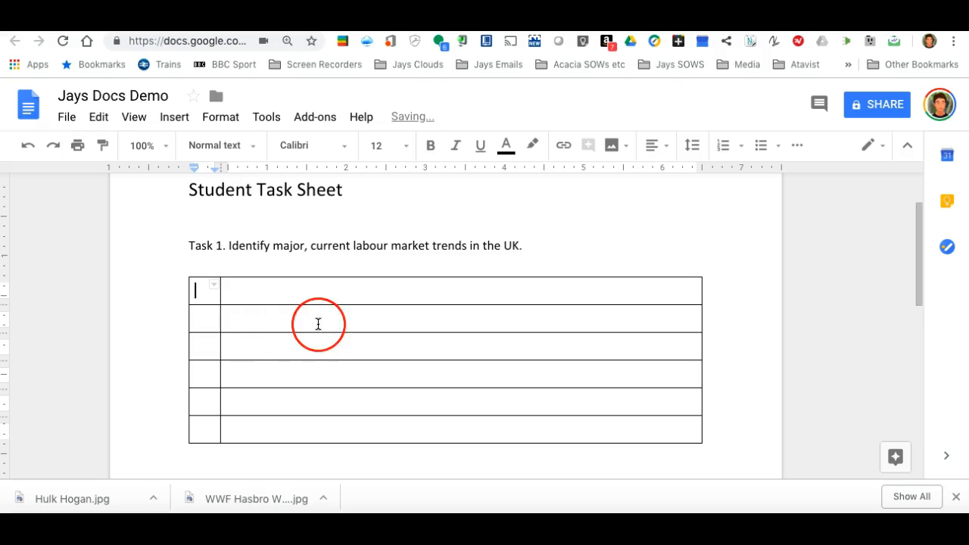
# Merge the two cells of the table's top row into one.
pyautogui.click(196, 289)
pyautogui.moveTo(197, 289); pyautogui.dragTo(244, 287)
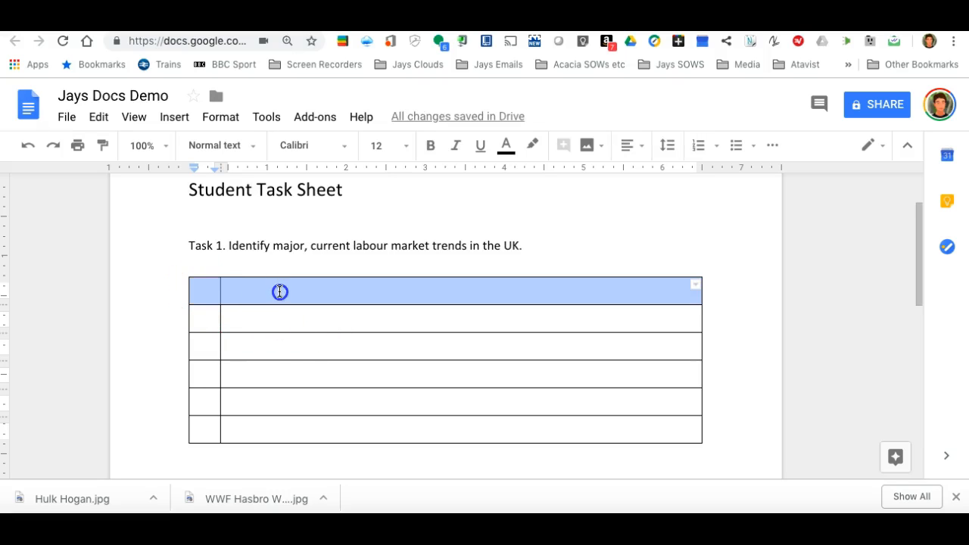
pyautogui.rightClick(327, 292)
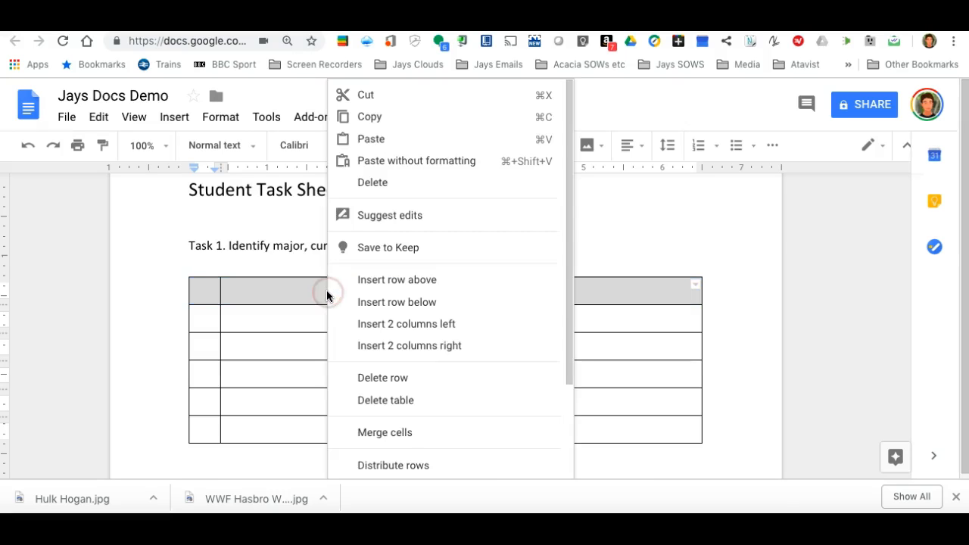
pyautogui.click(379, 438)
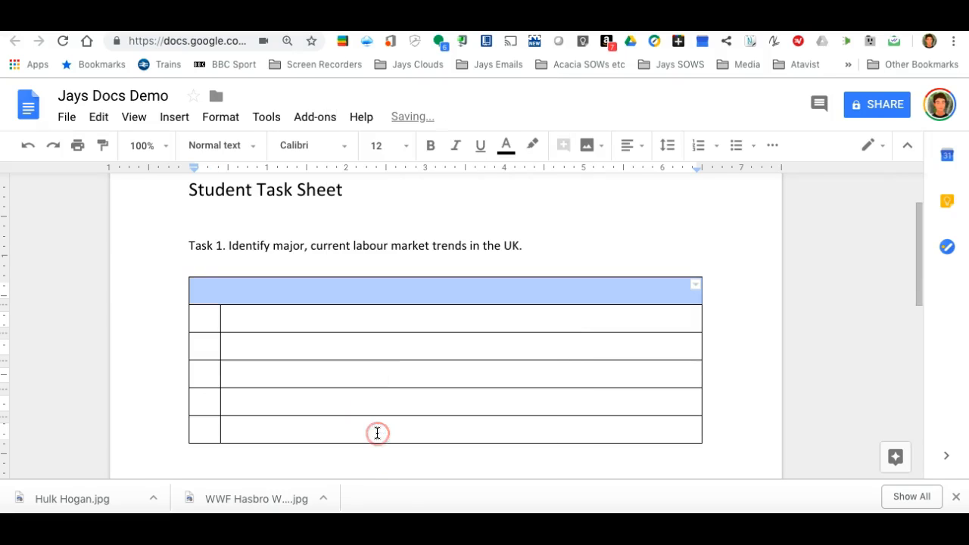
pyautogui.click(591, 231)
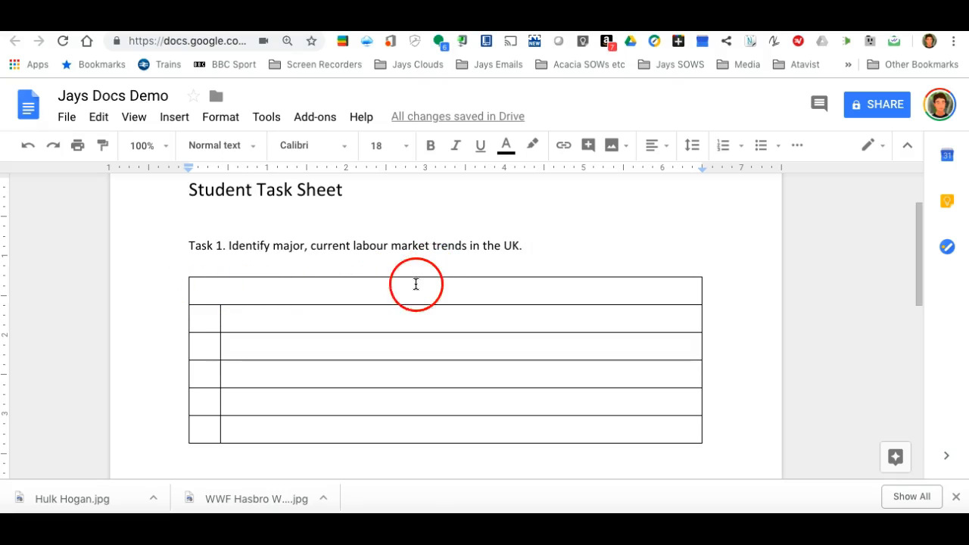
# Change the table's border colour to dark green in the table properties.
pyautogui.click(384, 290)
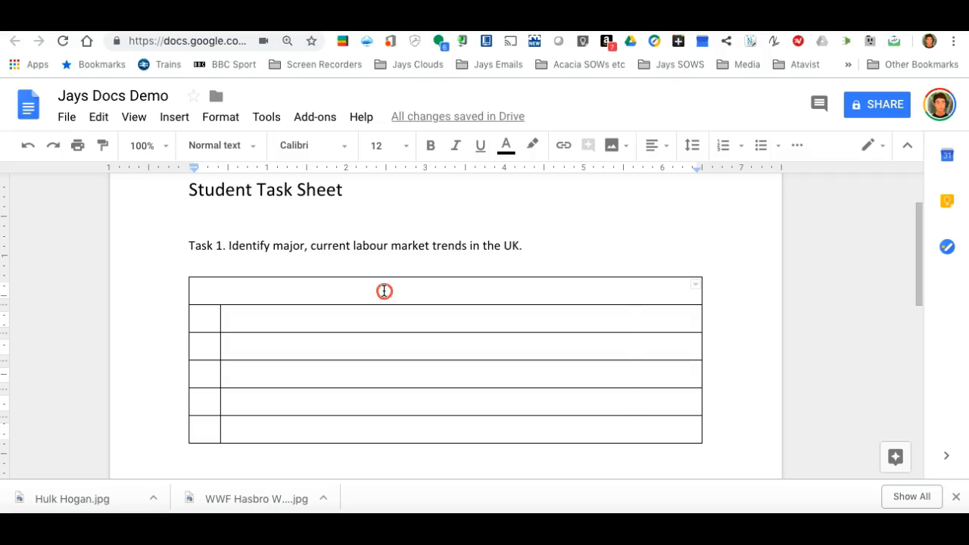
pyautogui.rightClick(384, 291)
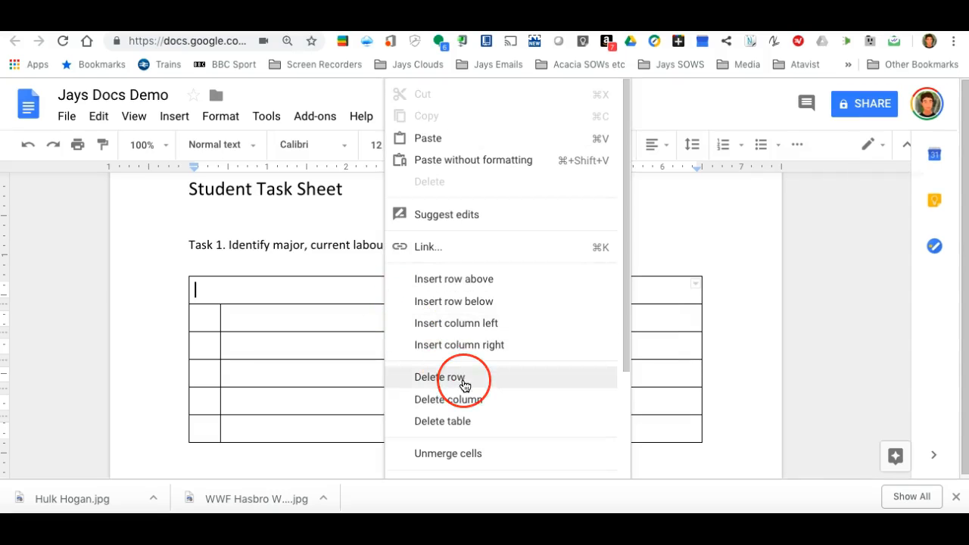
pyautogui.scroll(-5, 461, 385)
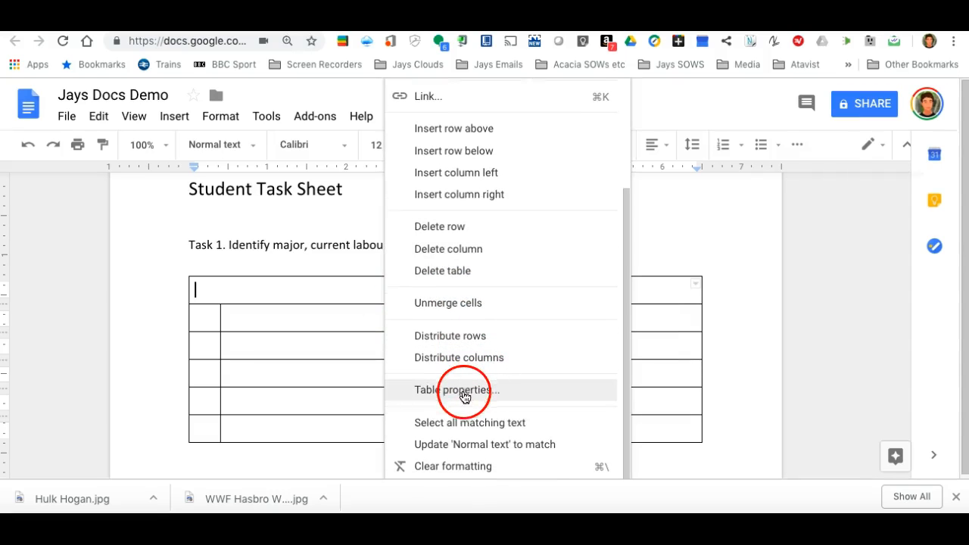
pyautogui.click(464, 393)
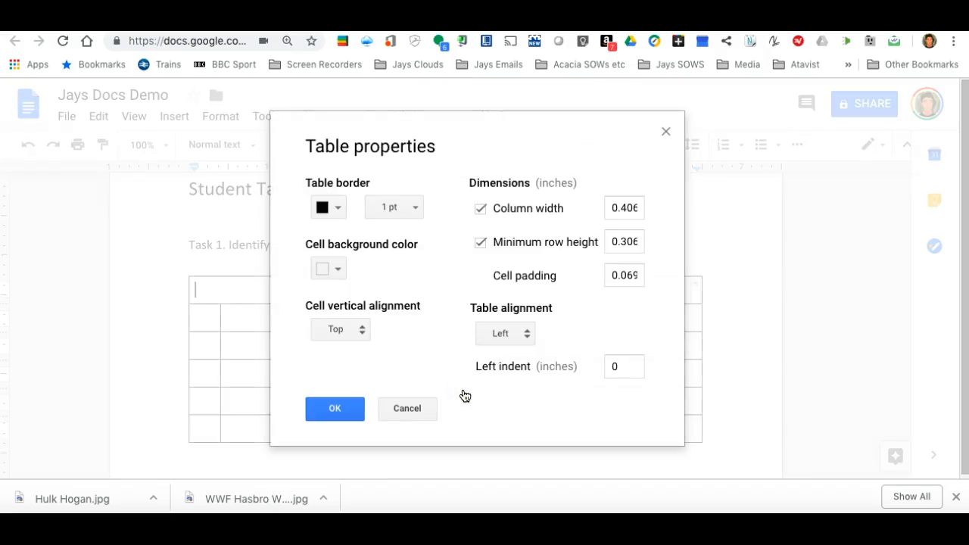
pyautogui.click(338, 209)
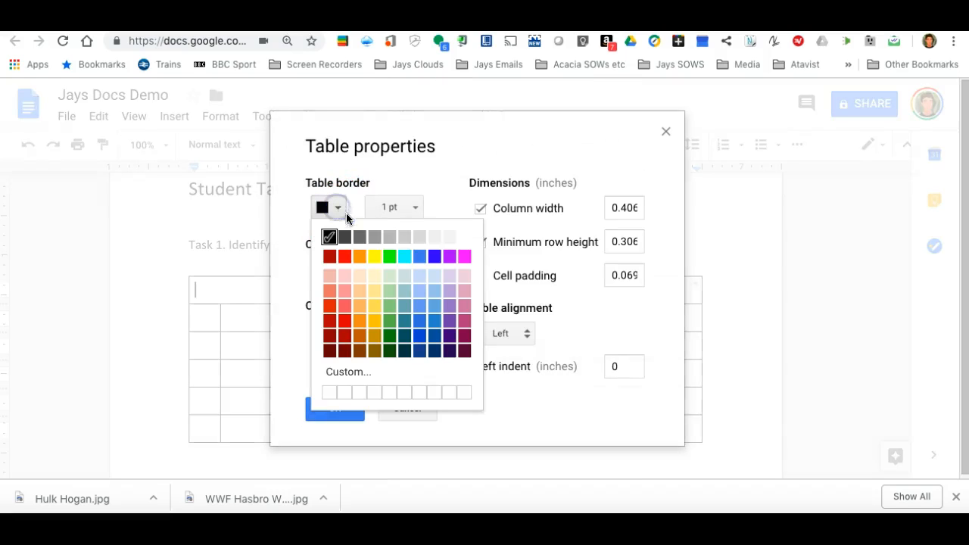
pyautogui.click(389, 335)
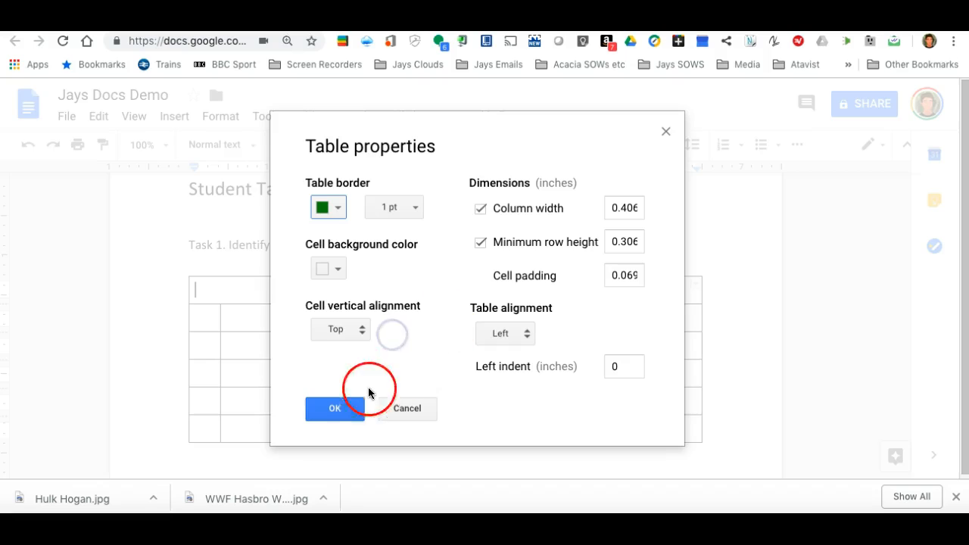
pyautogui.click(348, 407)
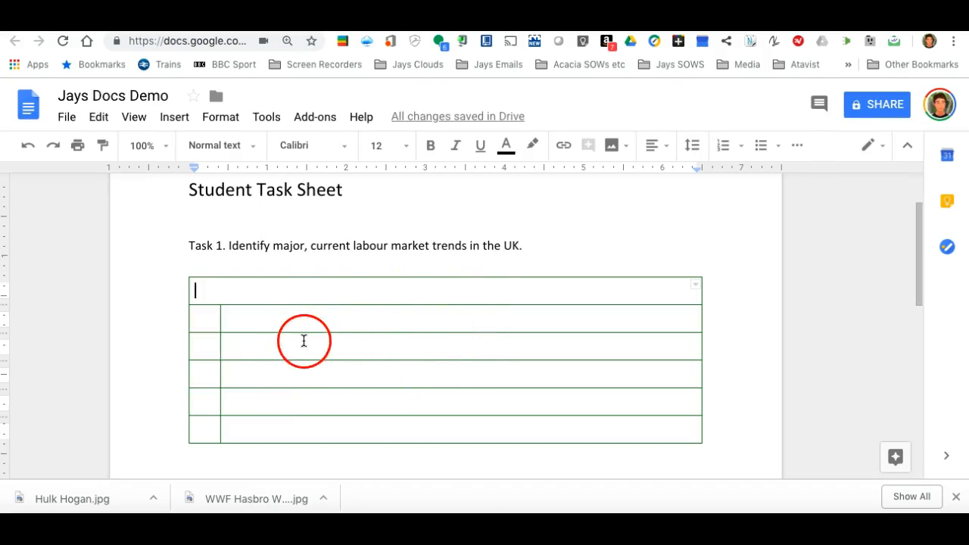
# Fill the table's merged top row with a light green cell background.
pyautogui.rightClick(305, 292)
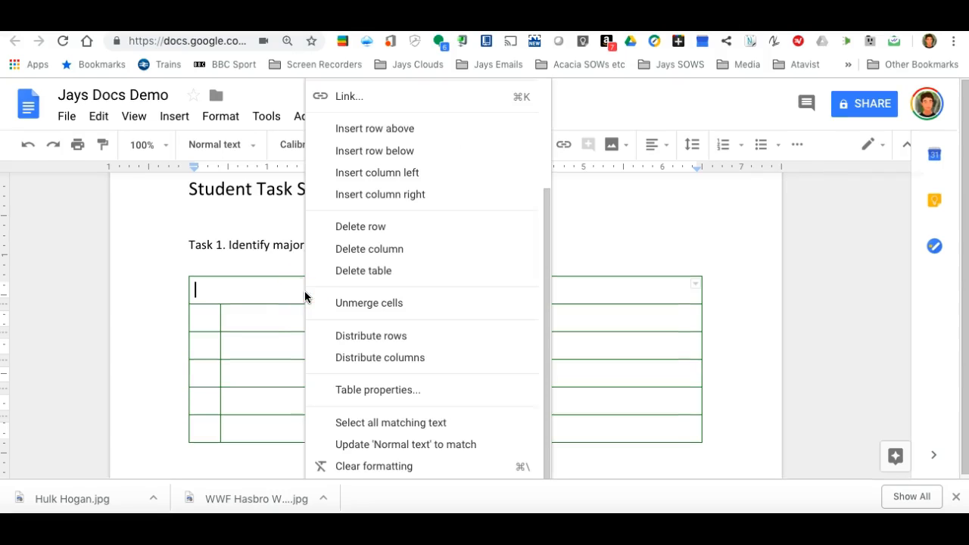
pyautogui.click(368, 390)
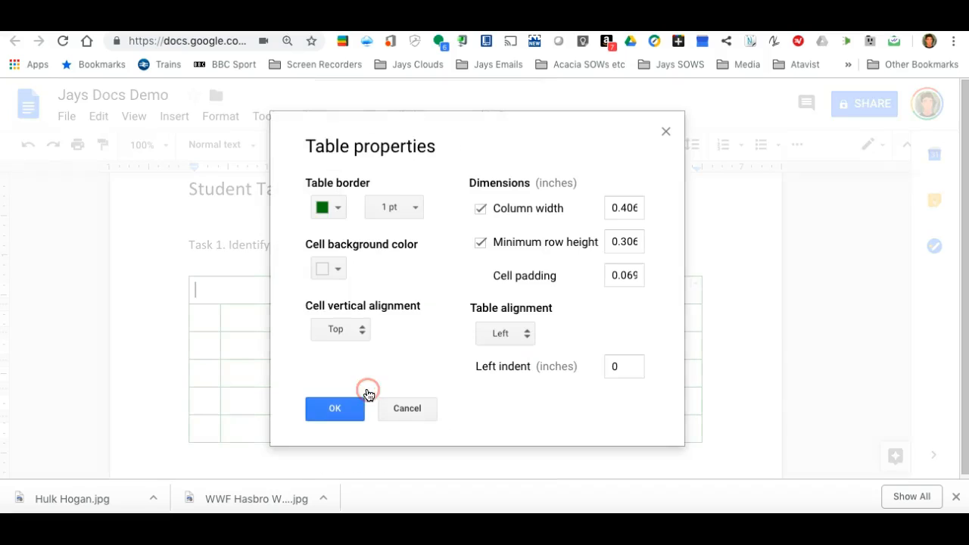
pyautogui.click(337, 269)
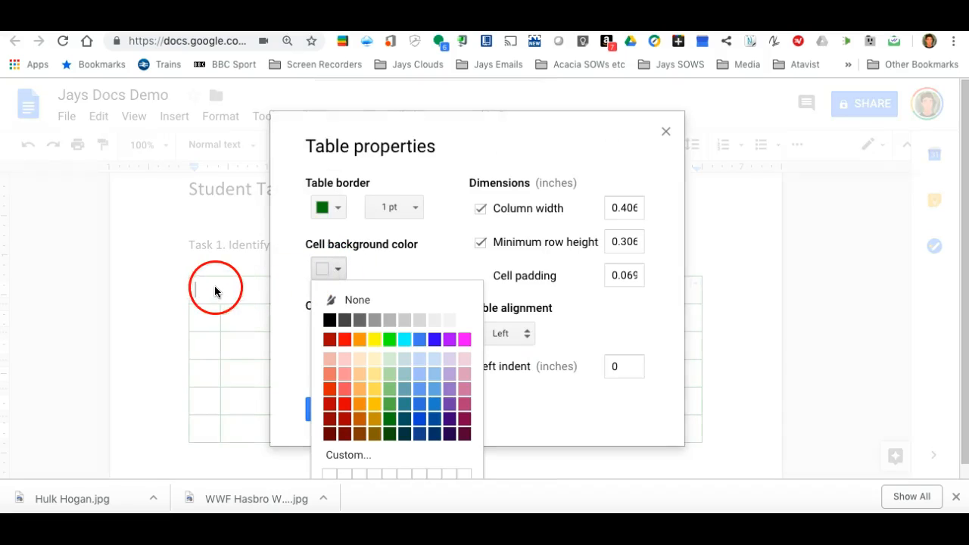
pyautogui.click(390, 359)
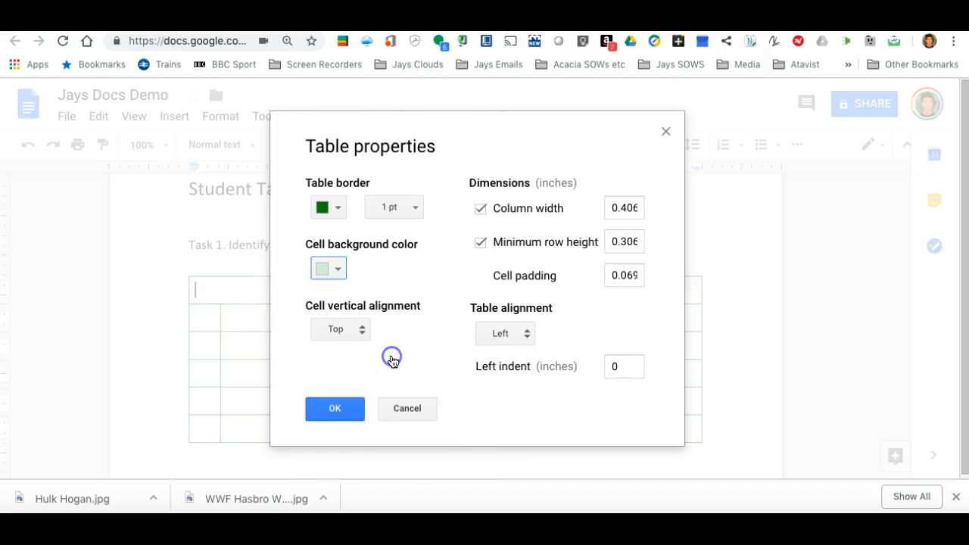
pyautogui.click(335, 412)
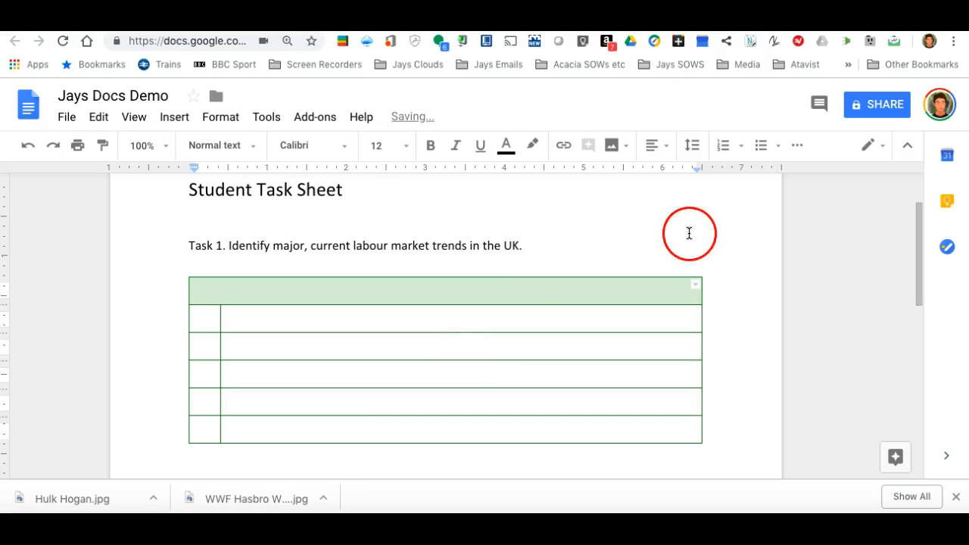
pyautogui.click(689, 233)
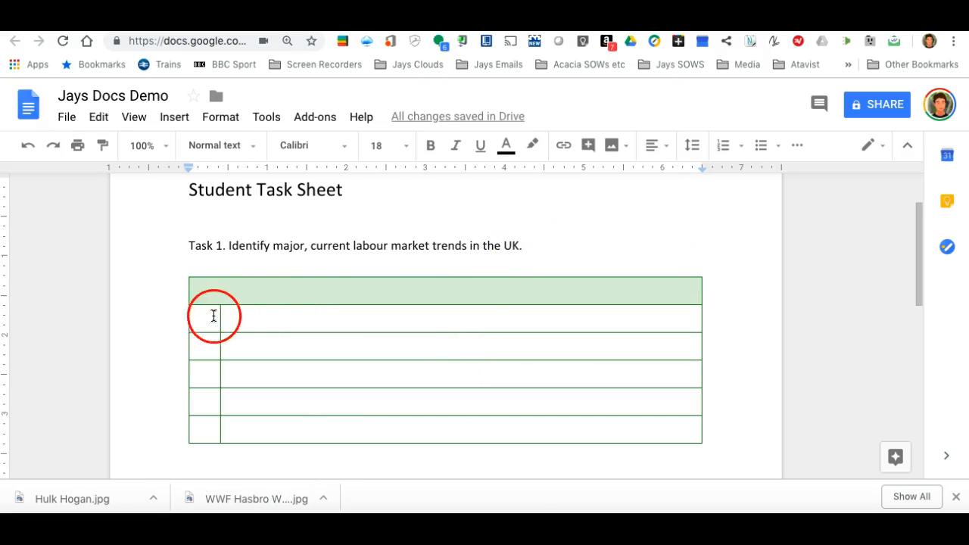
# Fill the five cells of the narrow first column below the top row with the same light green background.
pyautogui.moveTo(207, 320); pyautogui.dragTo(202, 389)
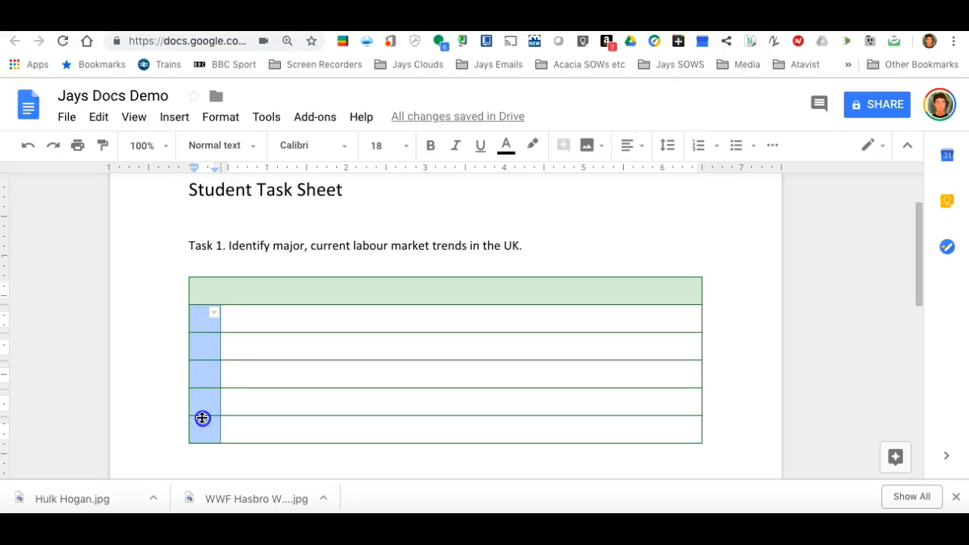
pyautogui.rightClick(205, 352)
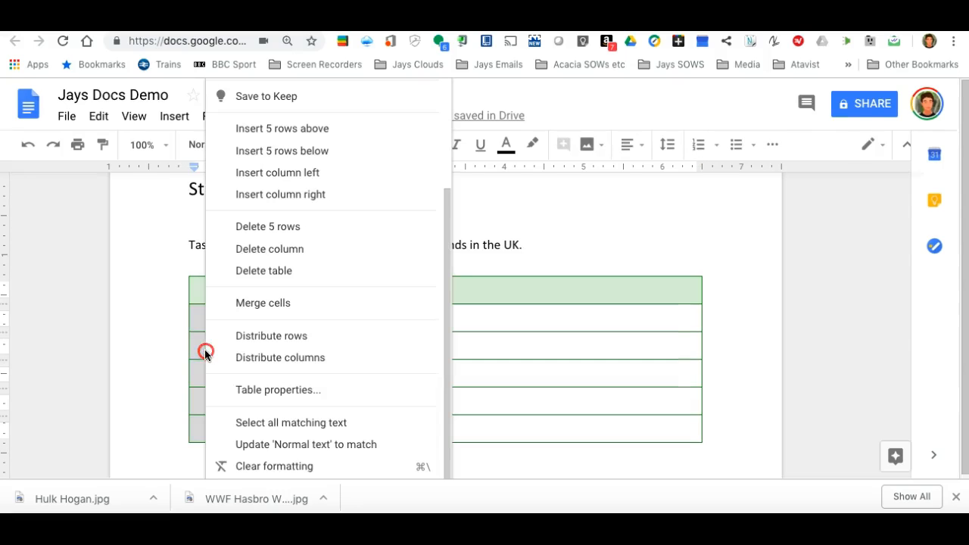
pyautogui.rightClick(192, 350)
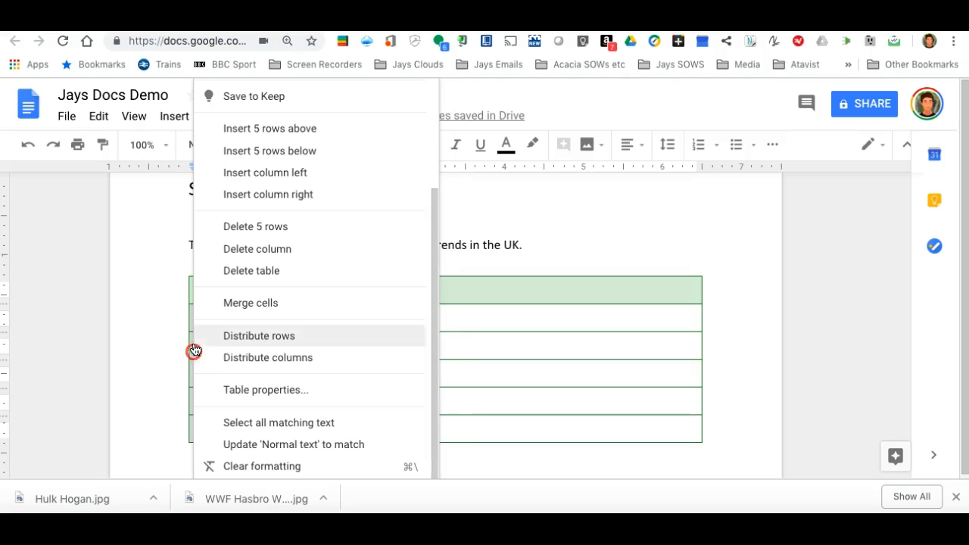
pyautogui.click(295, 391)
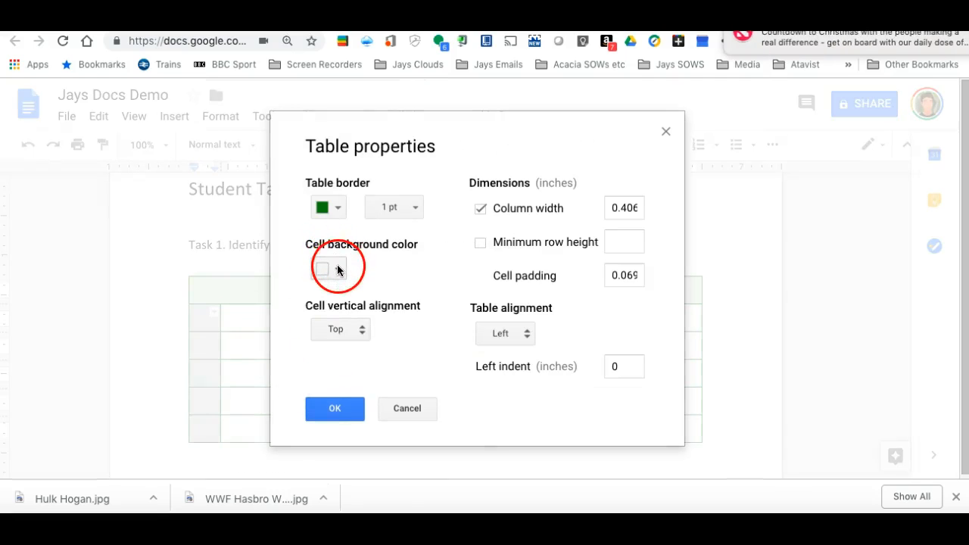
pyautogui.click(335, 269)
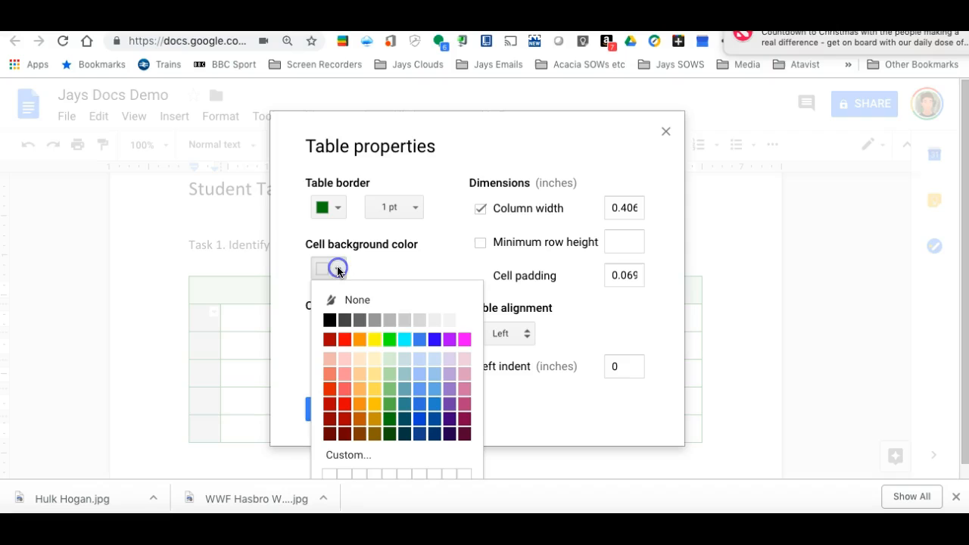
pyautogui.rightClick(389, 362)
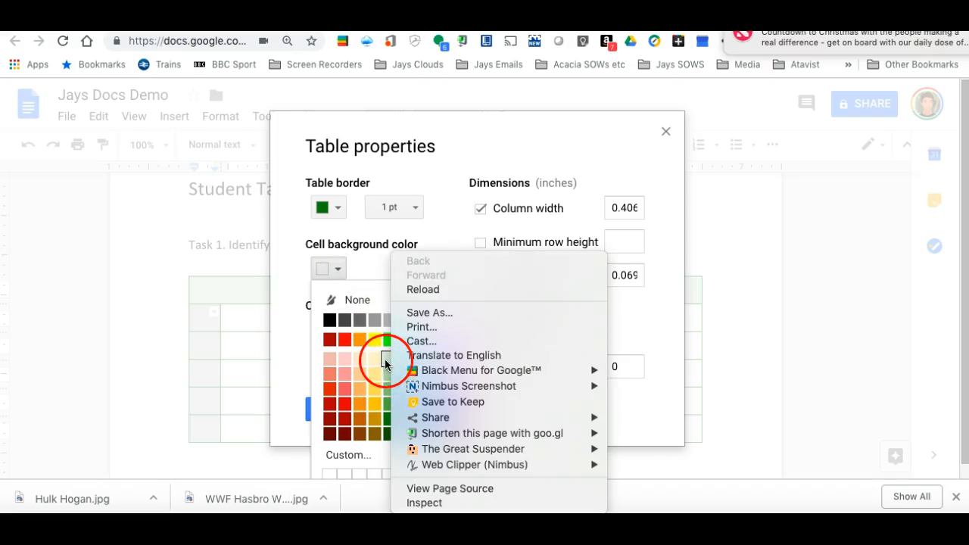
pyautogui.click(386, 363)
pyautogui.click(386, 363)
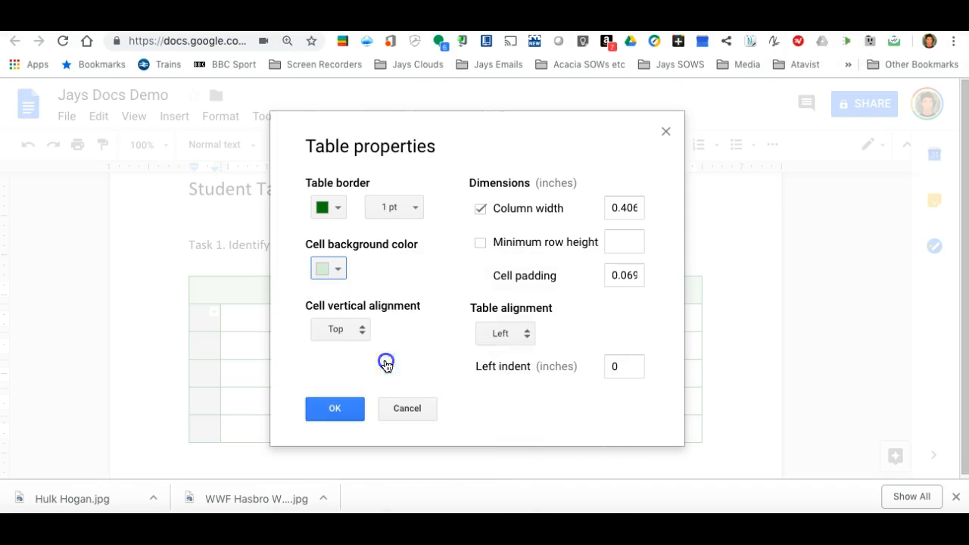
pyautogui.click(336, 410)
pyautogui.click(577, 241)
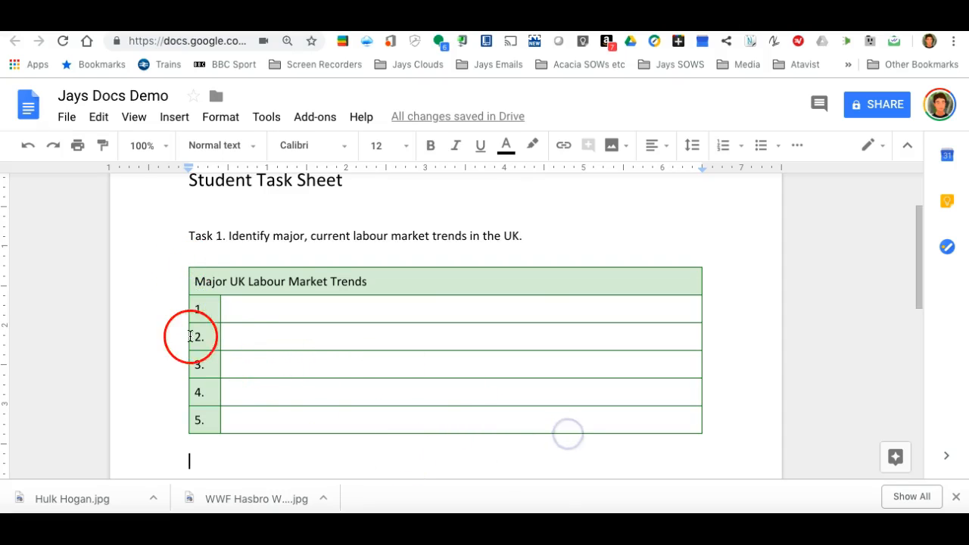
# Copy the whole Major UK Labour Market Trends table and paste the duplicate a few lines below the original.
pyautogui.moveTo(175, 326); pyautogui.dragTo(404, 387)
pyautogui.click(184, 270)
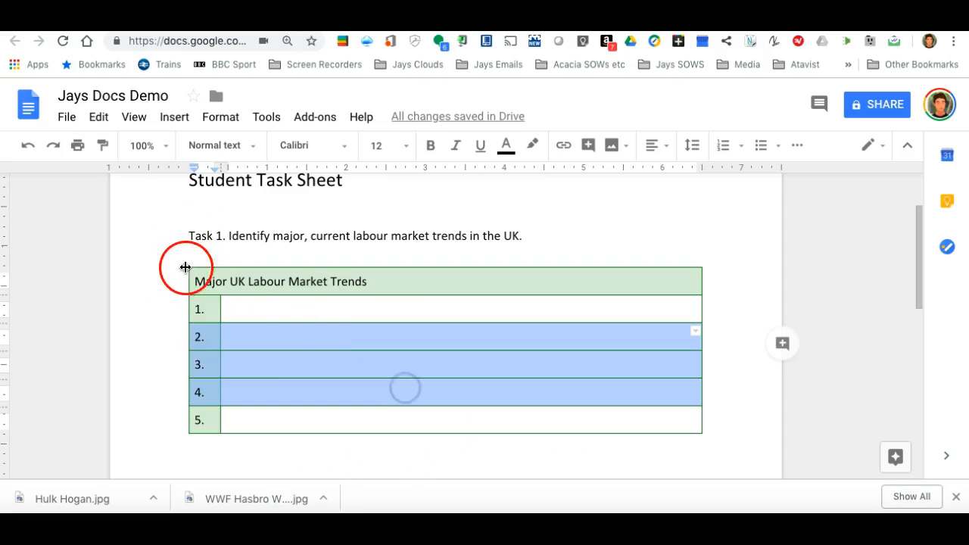
pyautogui.moveTo(183, 272); pyautogui.dragTo(419, 453)
pyautogui.hotkey('ctrl', 'c')
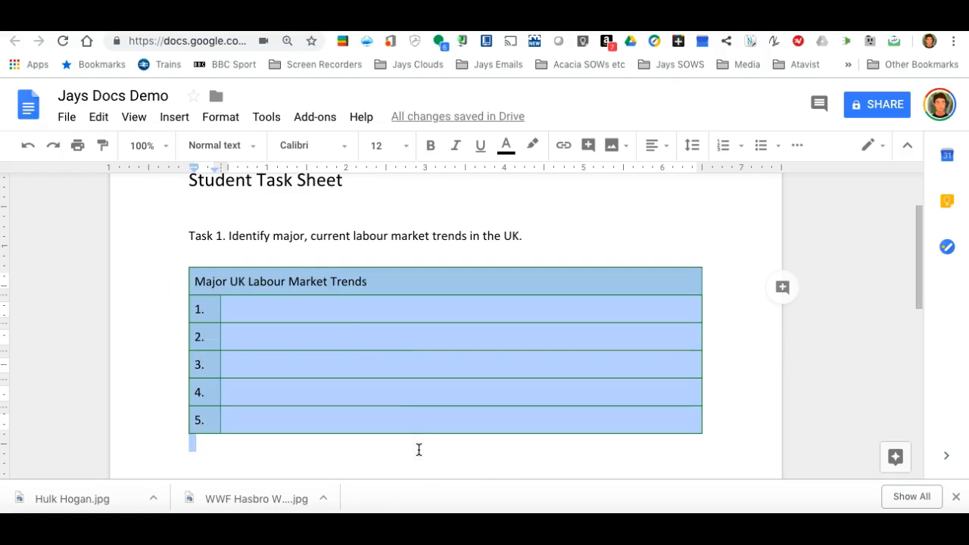
pyautogui.scroll(-3, 630, 427)
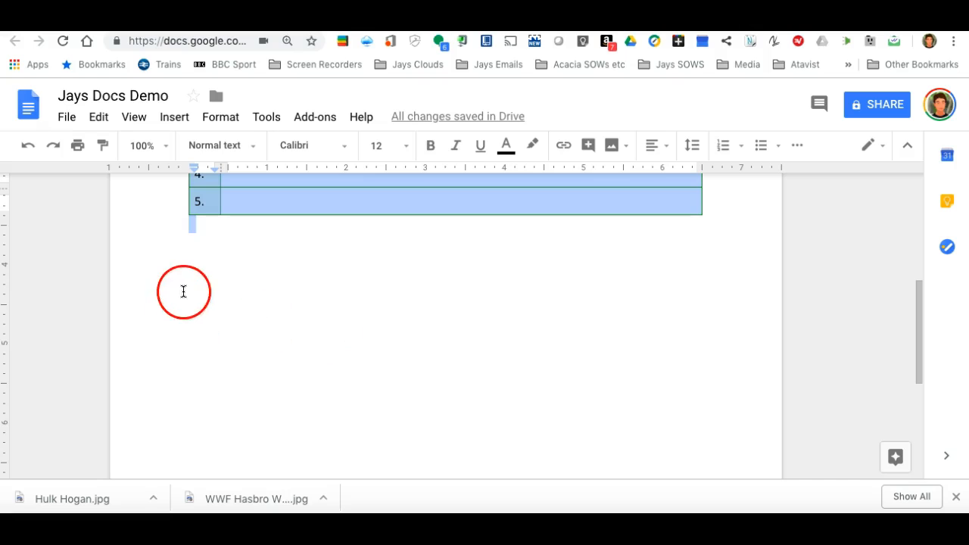
pyautogui.click(198, 296)
pyautogui.press('Return')
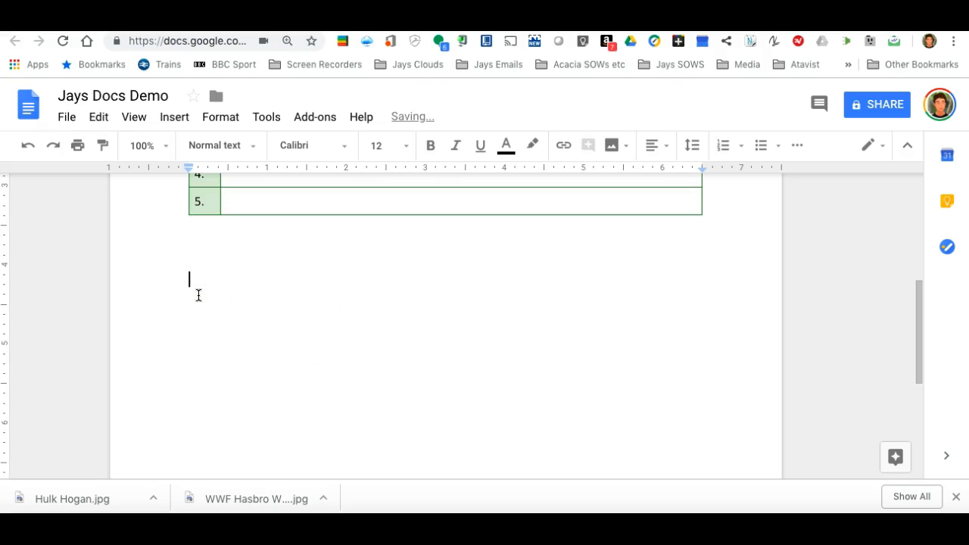
pyautogui.hotkey('ctrl', 'v')
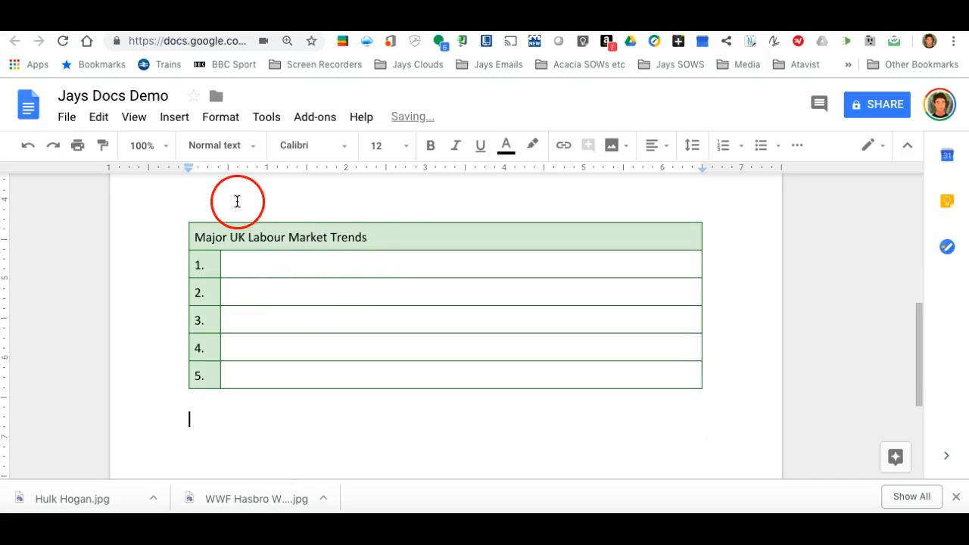
# Replace the heading of the pasted table with "5 Fair Reasons for Dismissal".
pyautogui.moveTo(372, 237); pyautogui.dragTo(213, 238)
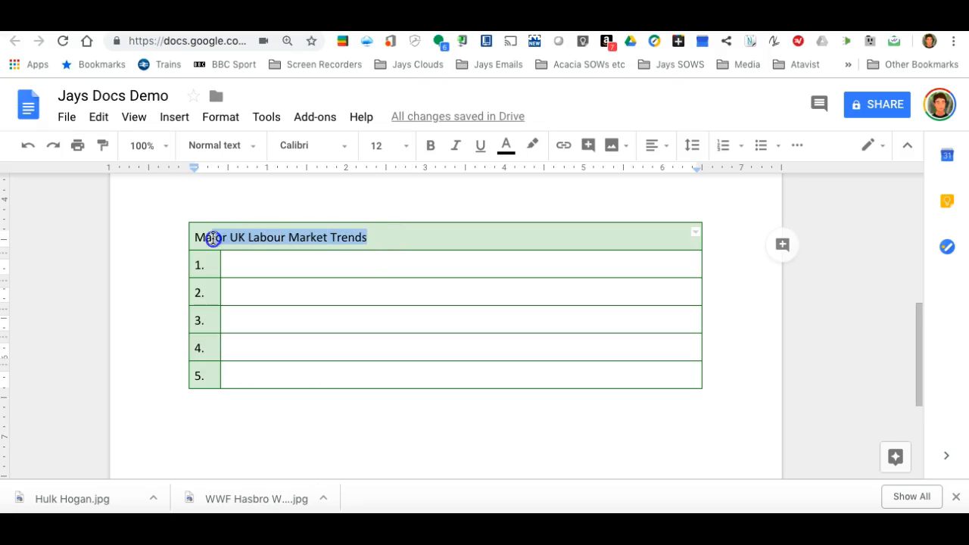
pyautogui.write('5 Fair rewasons for Dismissal')
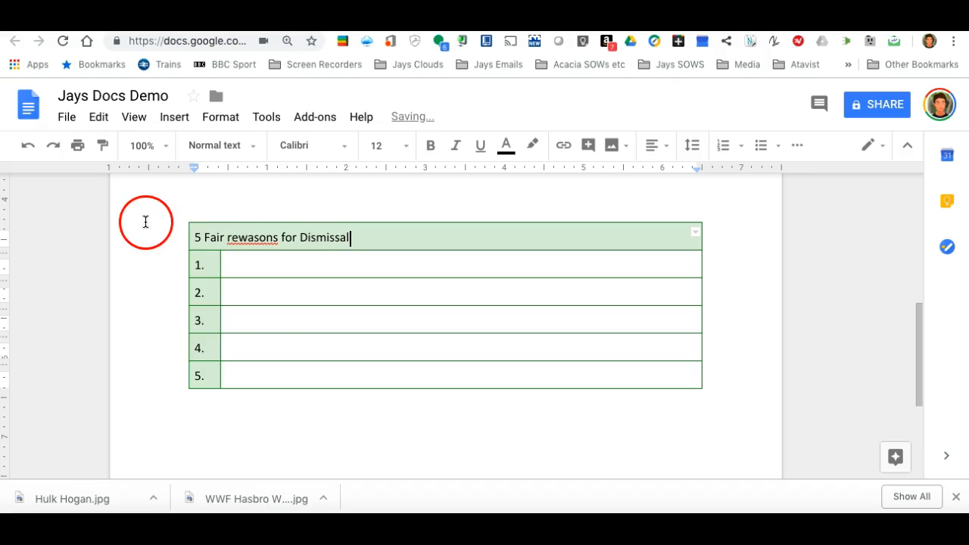
pyautogui.click(247, 237)
pyautogui.press('BackSpace')
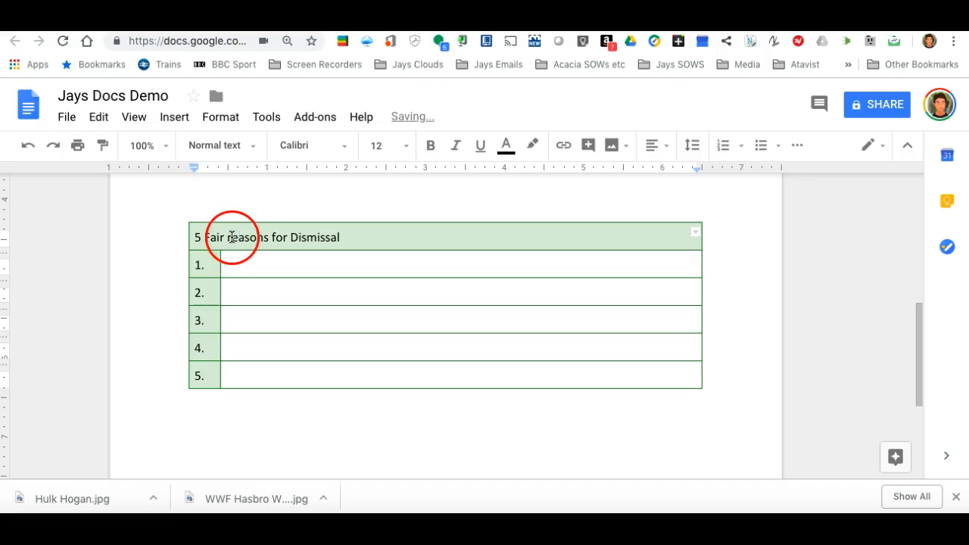
pyautogui.click(232, 238)
pyautogui.press('BackSpace')
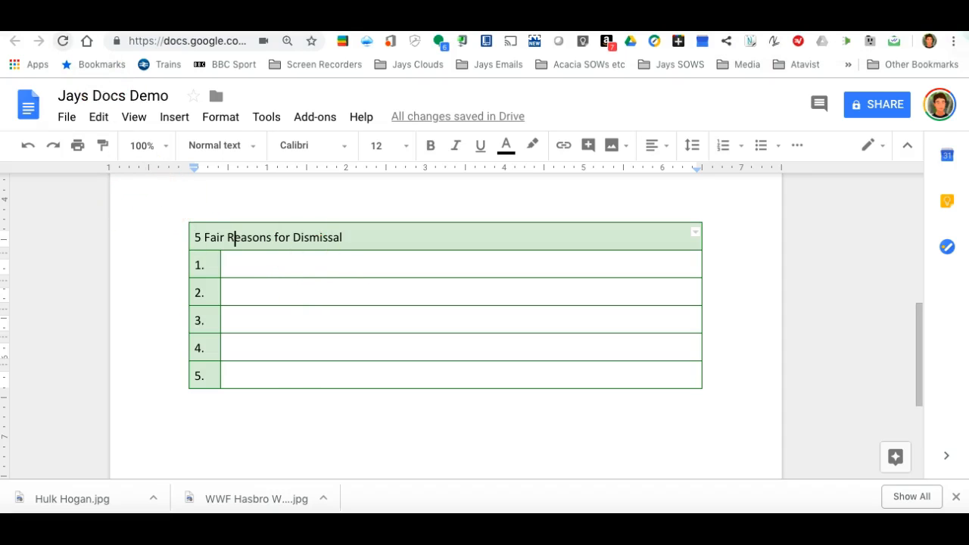
pyautogui.scroll(2, 173, 190)
pyautogui.click(372, 280)
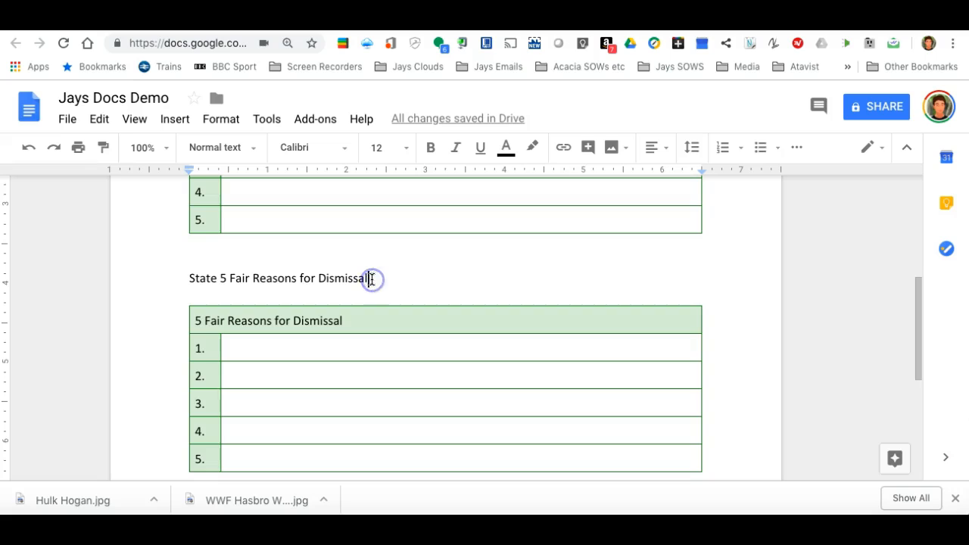
pyautogui.moveTo(372, 279); pyautogui.dragTo(301, 268)
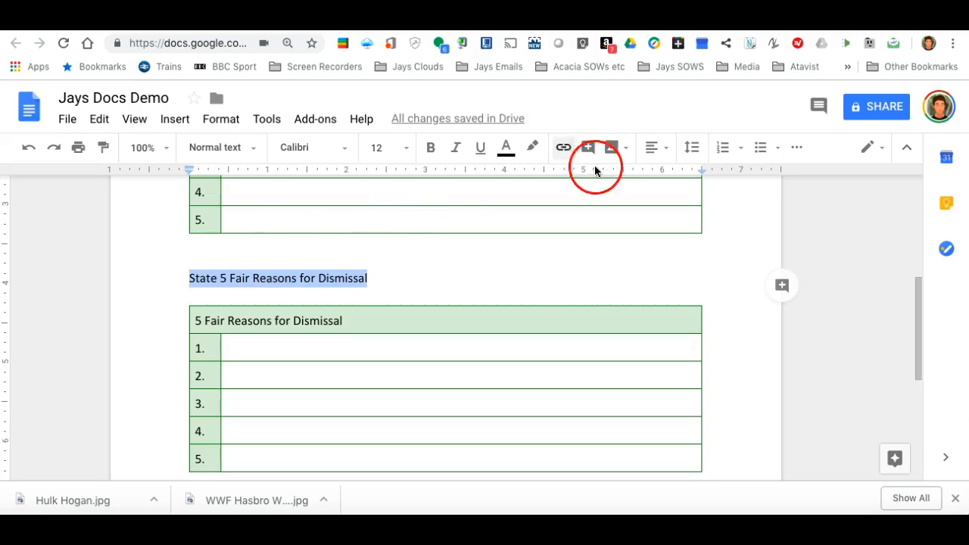
pyautogui.click(563, 149)
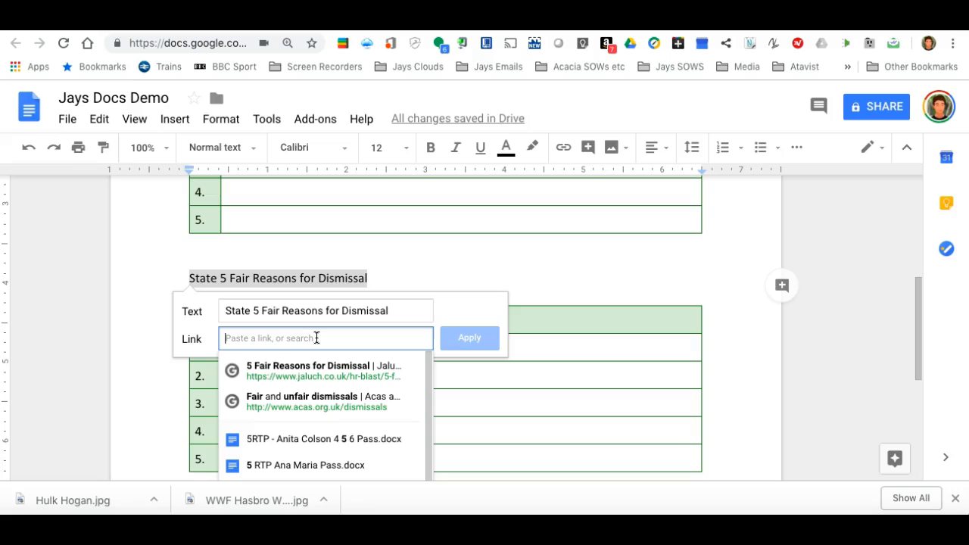
pyautogui.write('http://www.acas.org.uk/index.aspx?articleid=4098')
pyautogui.click(467, 338)
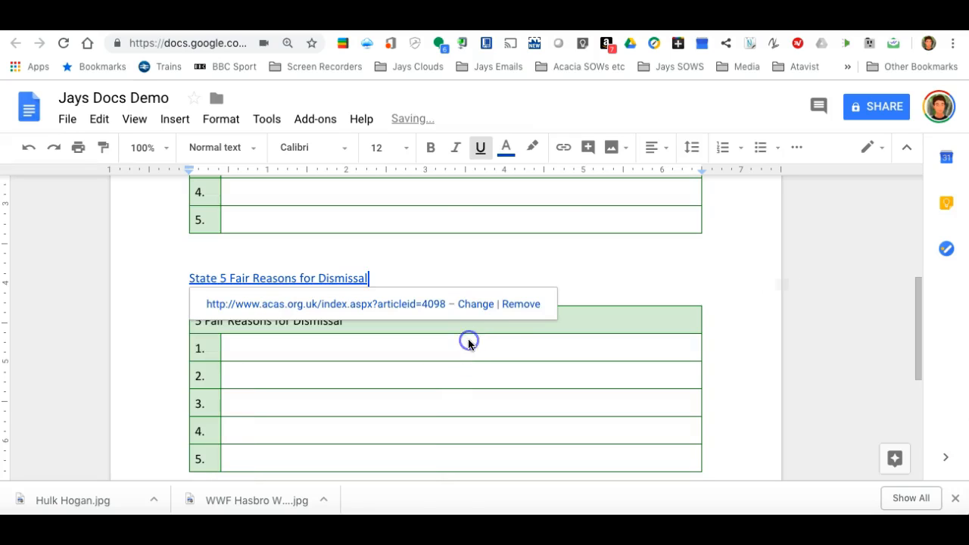
pyautogui.click(567, 265)
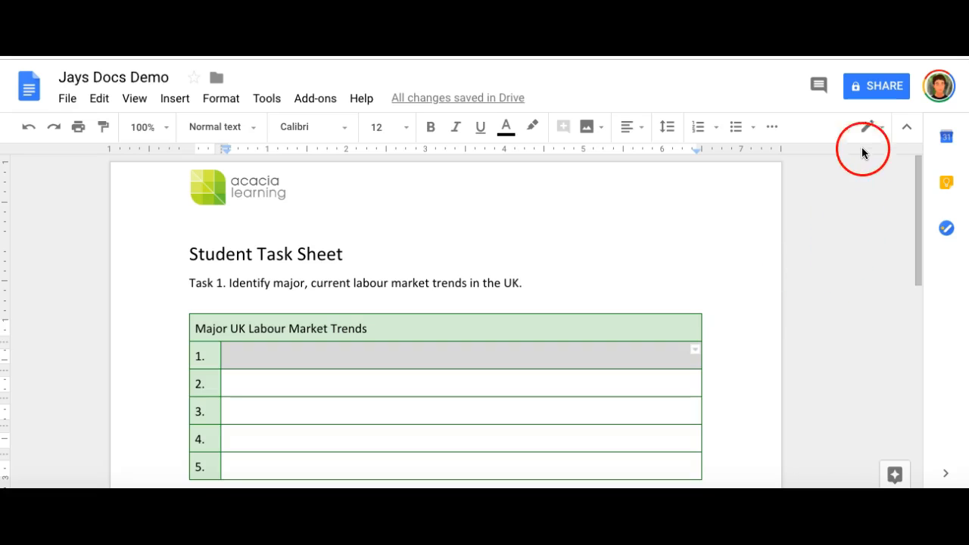
# Open the document's sharing settings and examine the permission levels available for invited people.
pyautogui.click(881, 92)
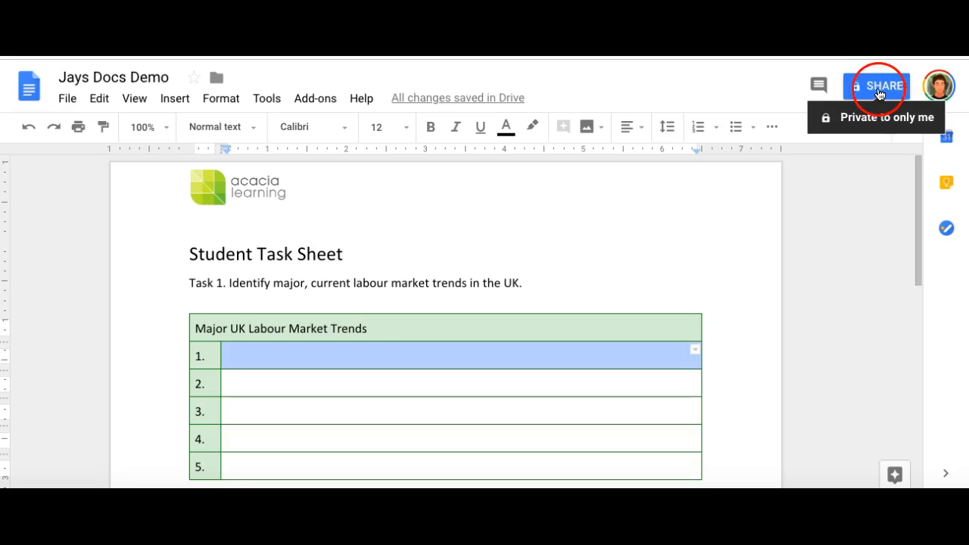
pyautogui.click(879, 91)
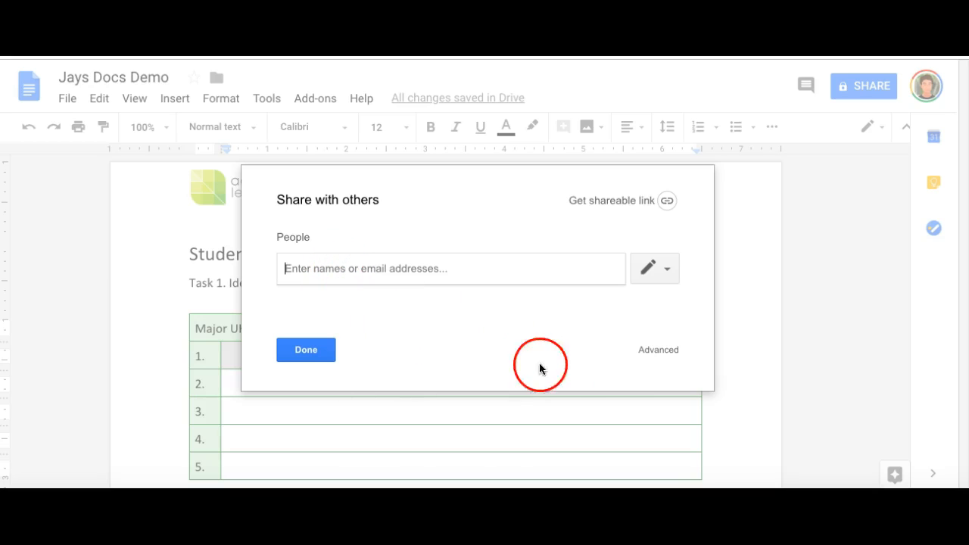
pyautogui.click(667, 270)
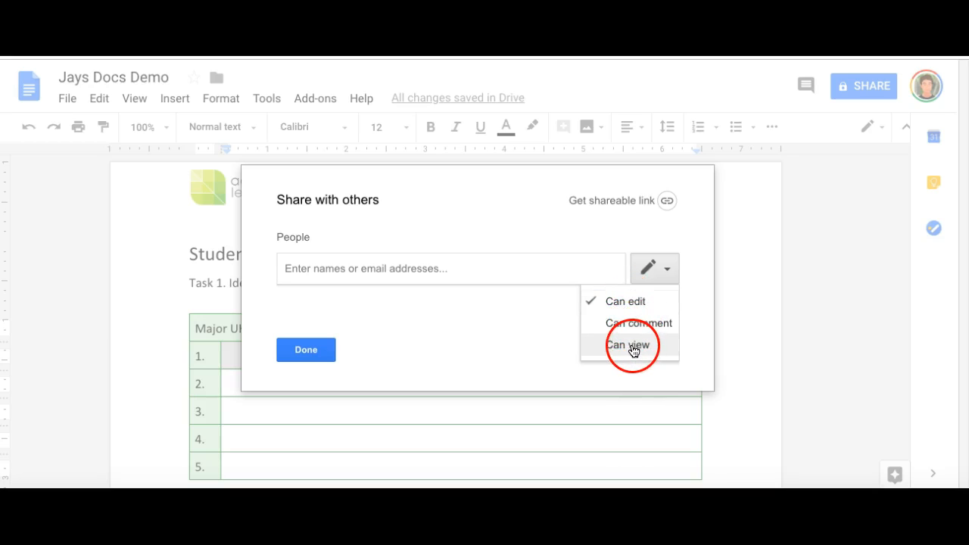
pyautogui.click(535, 342)
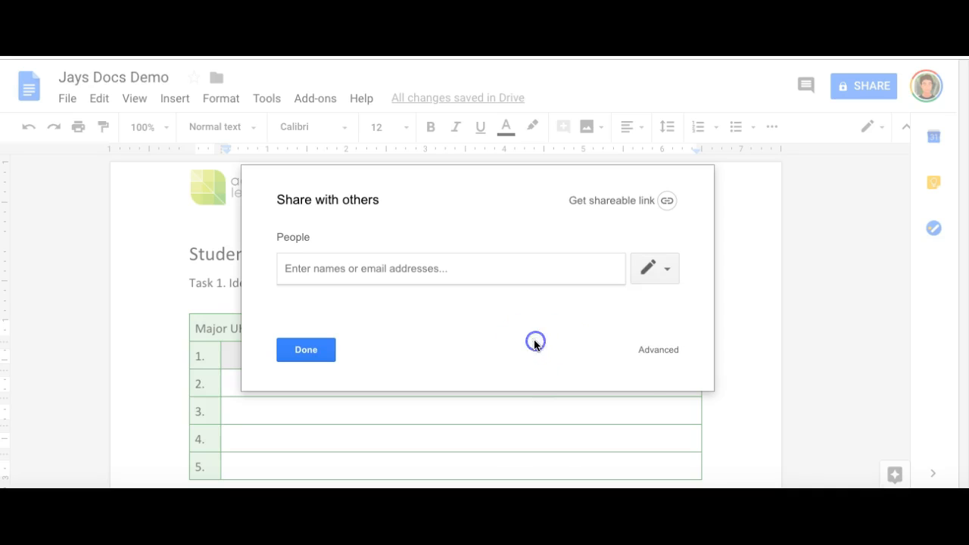
# Invite two people by e-mail with edit permission through the advanced sharing settings, notifying them of the invitation.
pyautogui.click(659, 350)
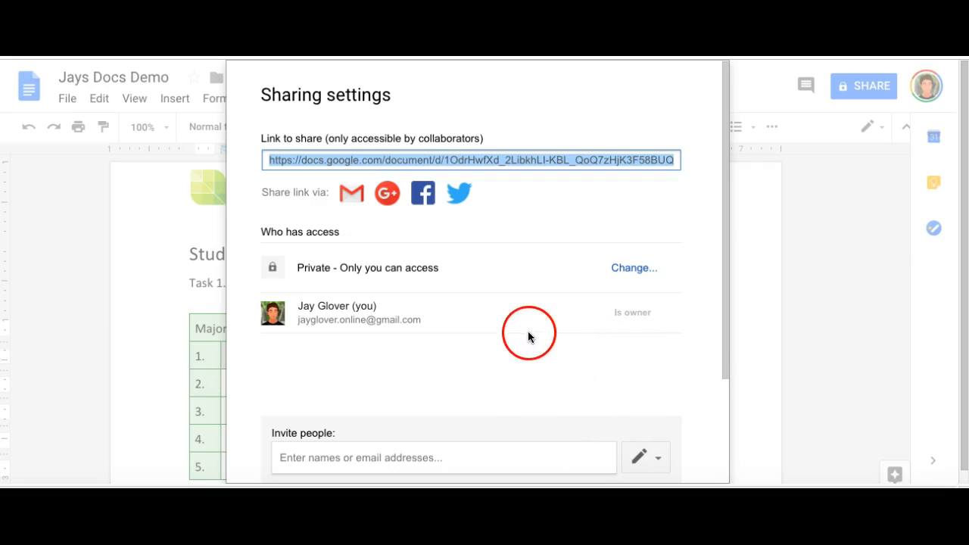
pyautogui.moveTo(727, 179); pyautogui.dragTo(729, 213)
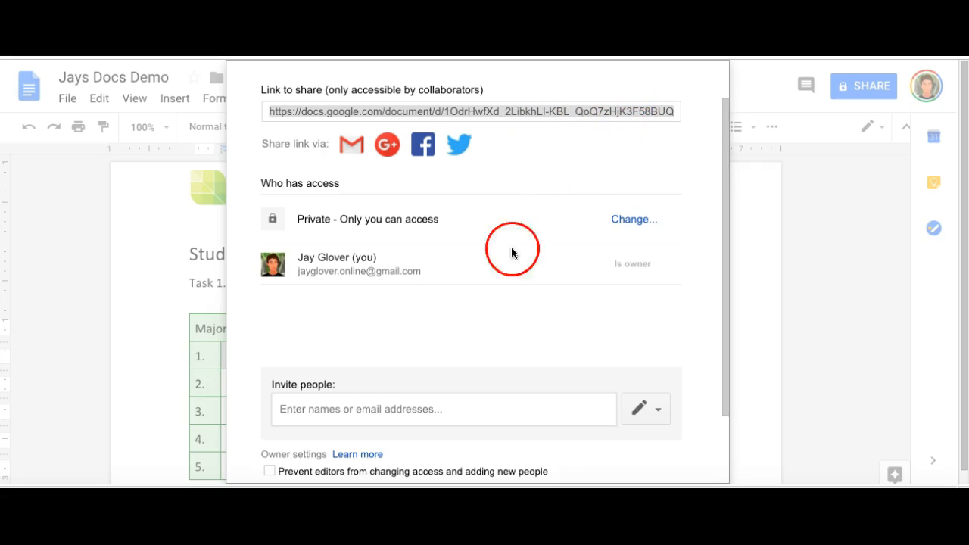
pyautogui.click(288, 415)
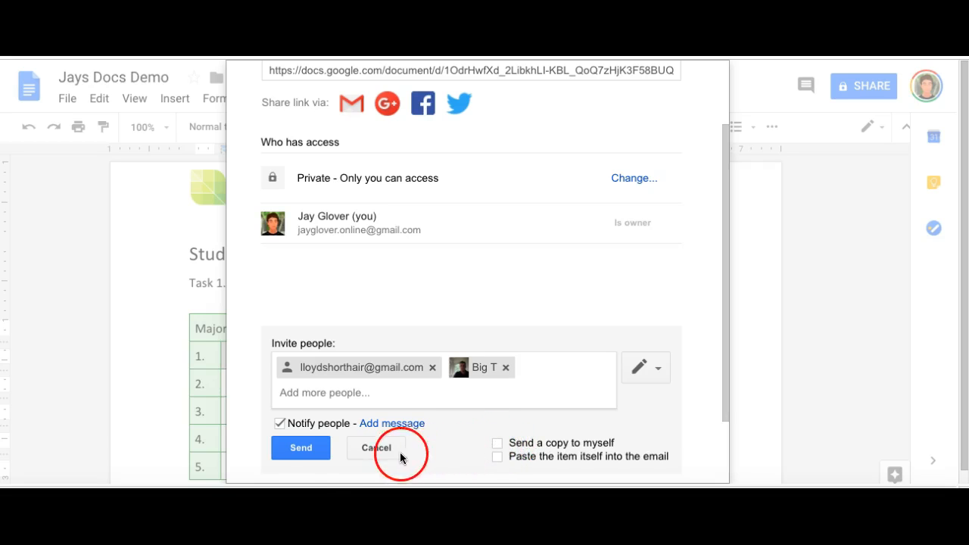
pyautogui.click(300, 449)
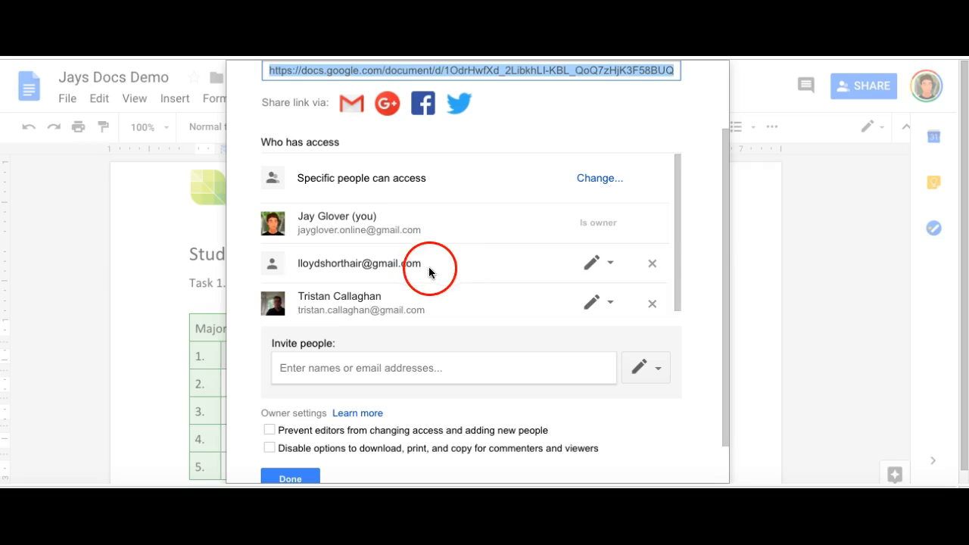
# Examine the permission levels available for each of the two invited collaborators, and close the sharing settings.
pyautogui.click(611, 264)
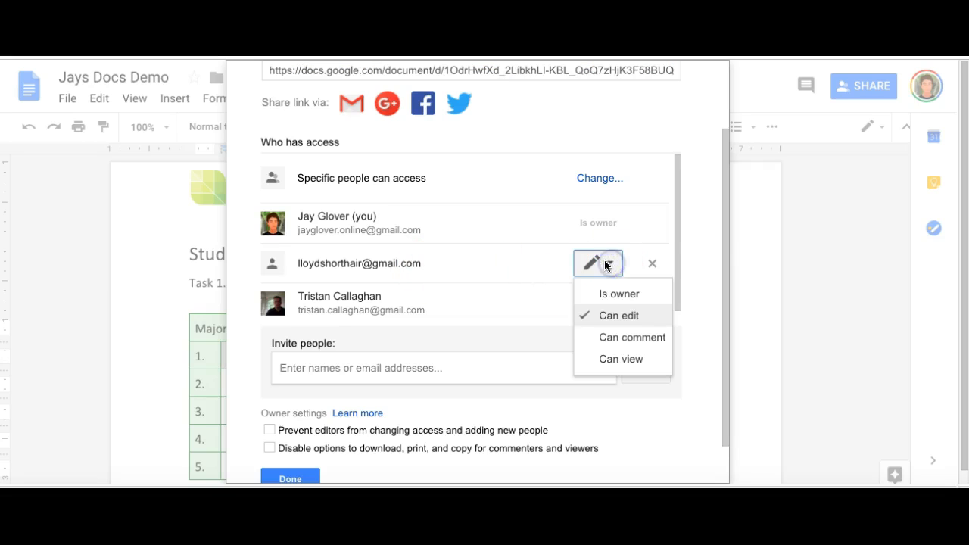
pyautogui.click(535, 273)
pyautogui.click(610, 304)
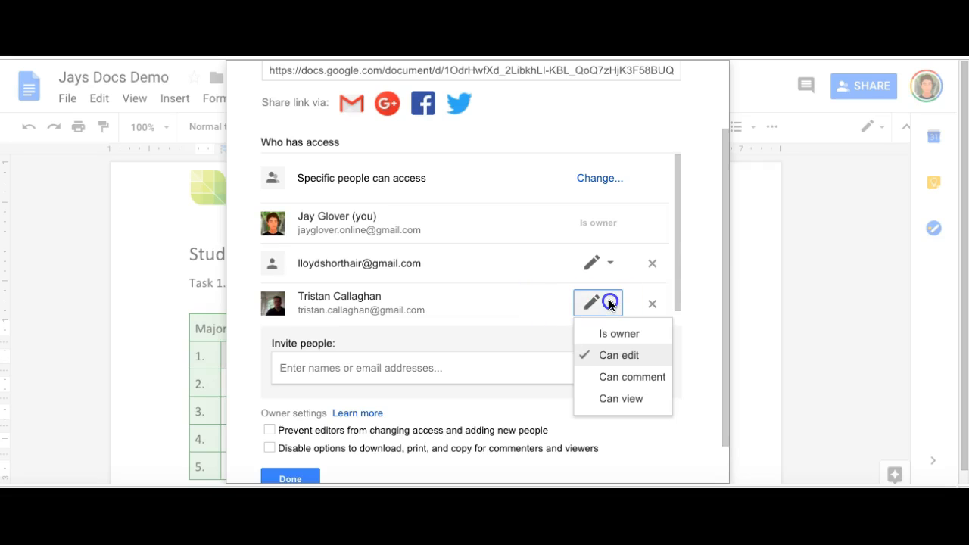
pyautogui.click(550, 310)
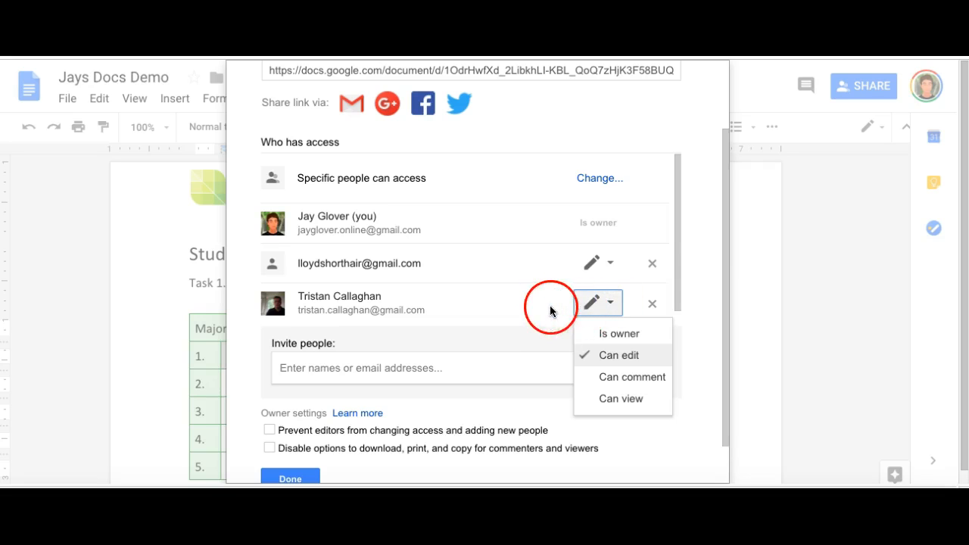
pyautogui.click(596, 227)
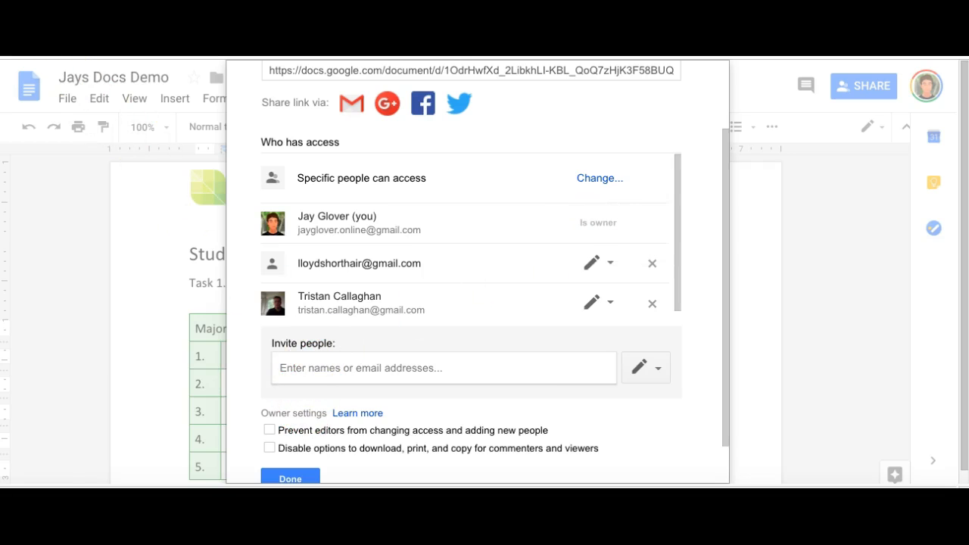
pyautogui.scroll(-2, 470, 234)
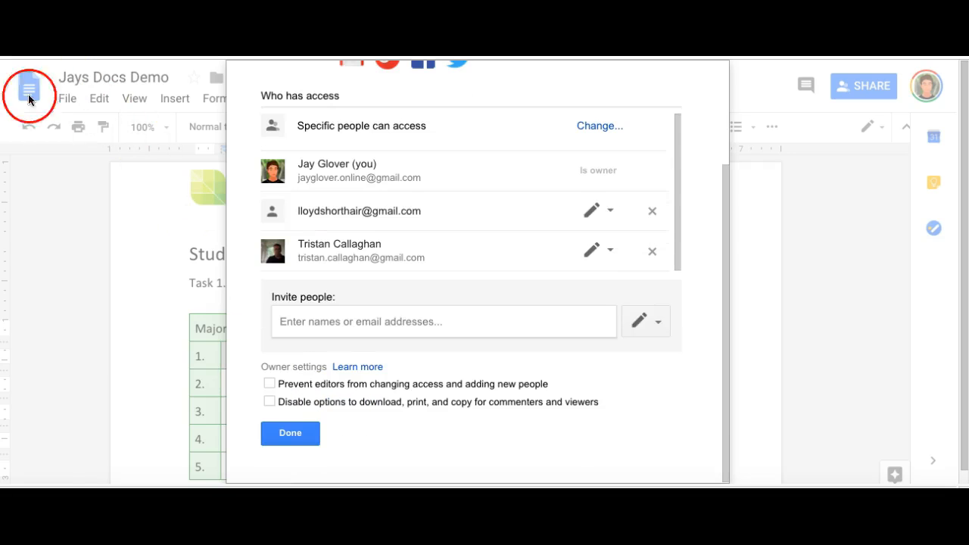
pyautogui.click(292, 436)
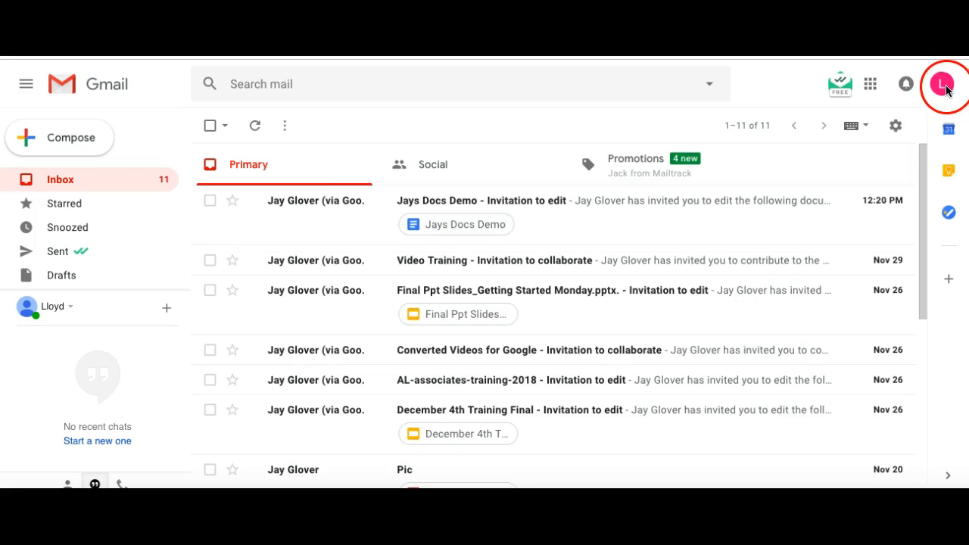
# Open Jays Docs Demo from the invitation e-mail in the invited person's Gmail inbox and send "Hello" in the document chat.
pyautogui.click(458, 227)
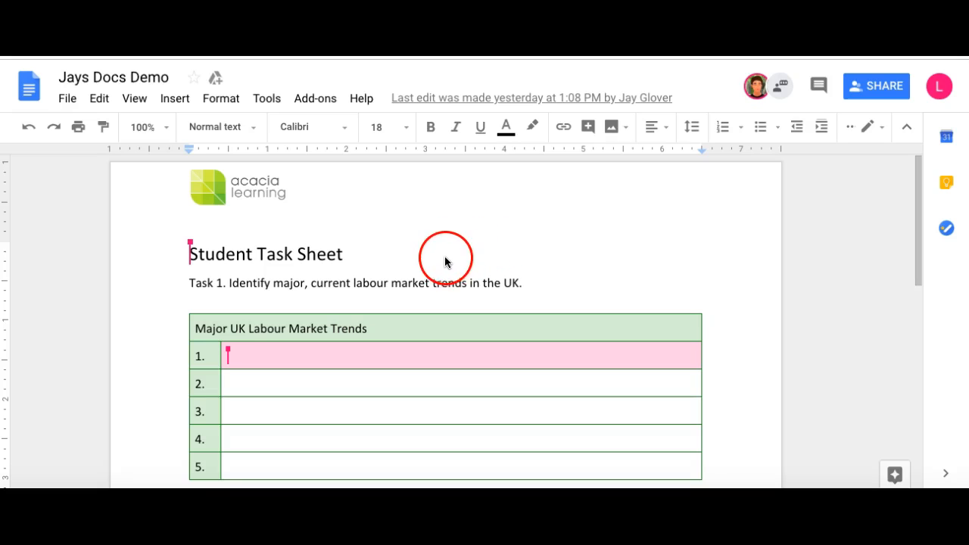
pyautogui.click(783, 88)
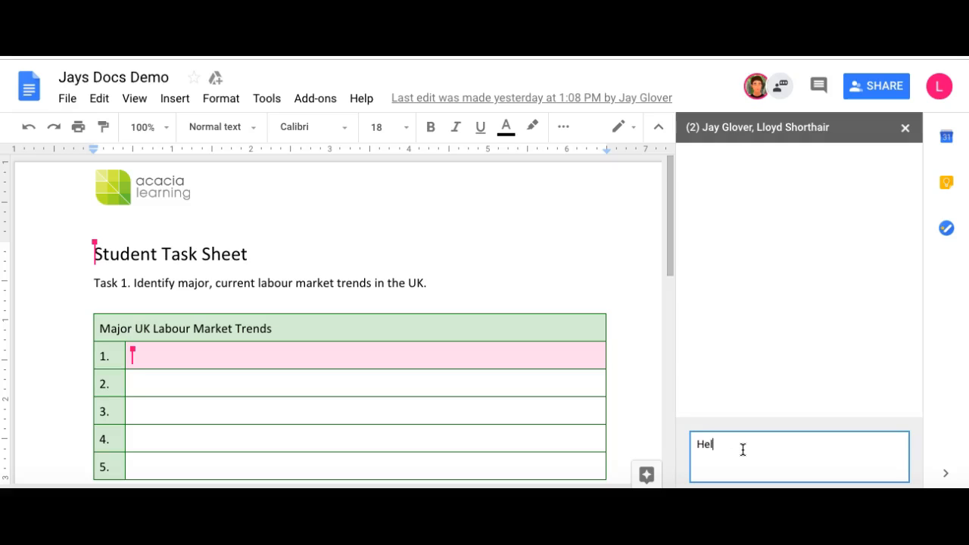
pyautogui.press('Return')
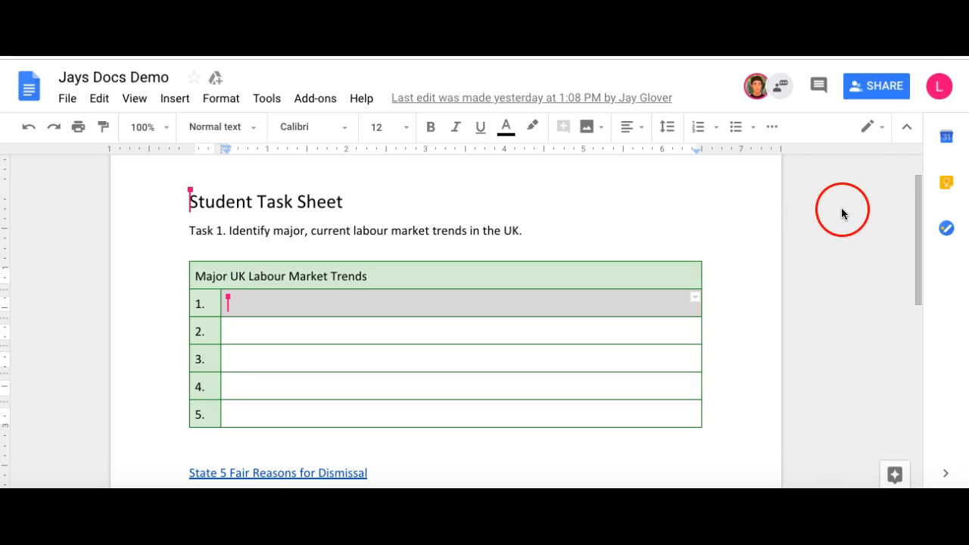
# Switch the document to Suggesting mode and suggest "Brexit" in row 1 of the Major UK Labour Market Trends table.
pyautogui.click(869, 129)
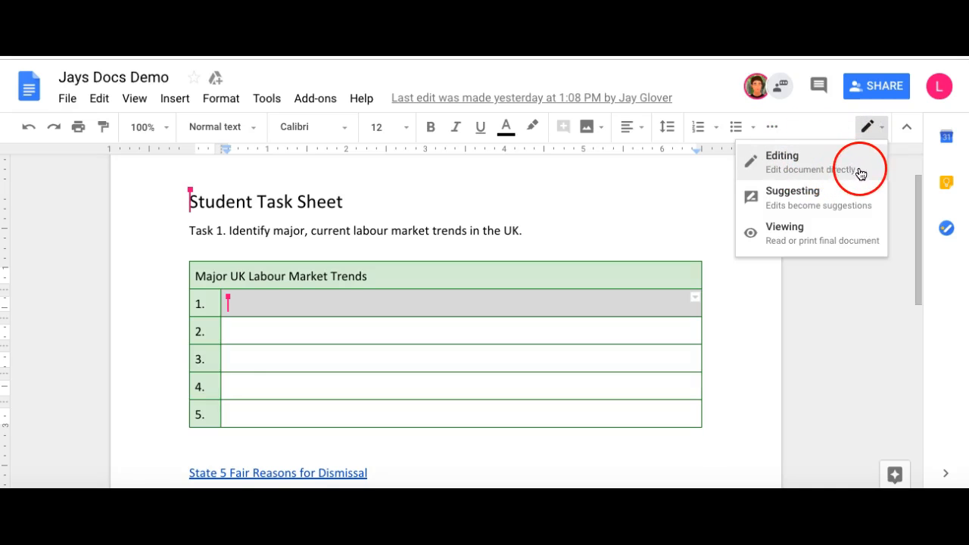
pyautogui.click(796, 200)
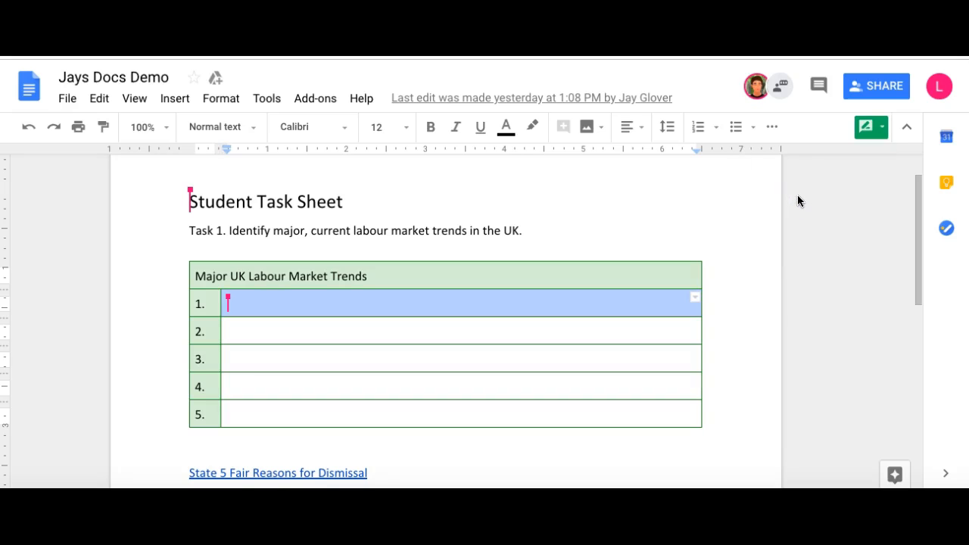
pyautogui.click(258, 303)
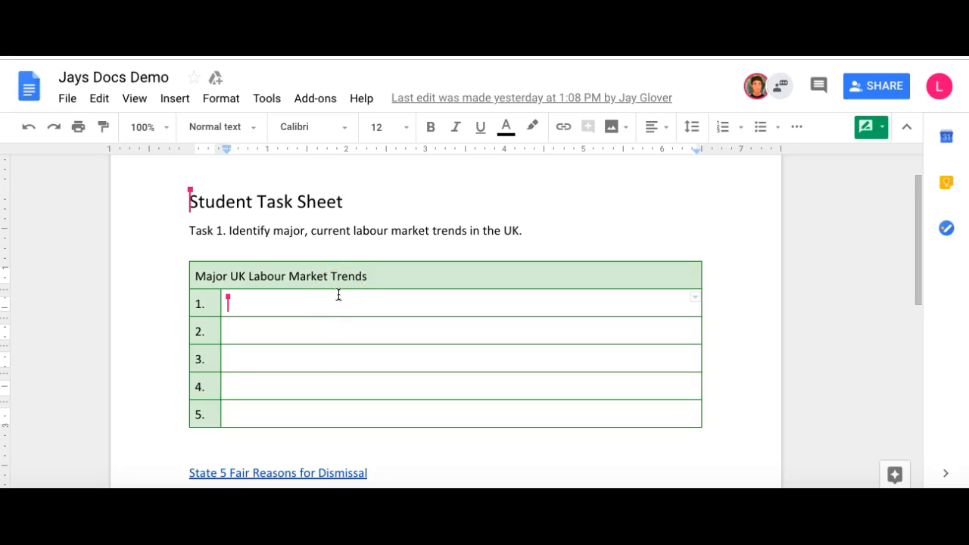
pyautogui.write('Brexit')
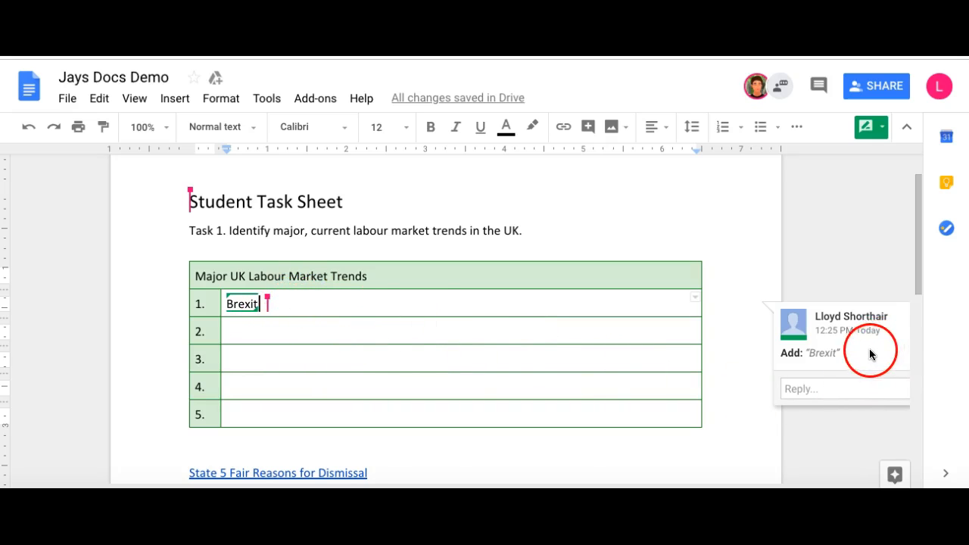
pyautogui.click(791, 390)
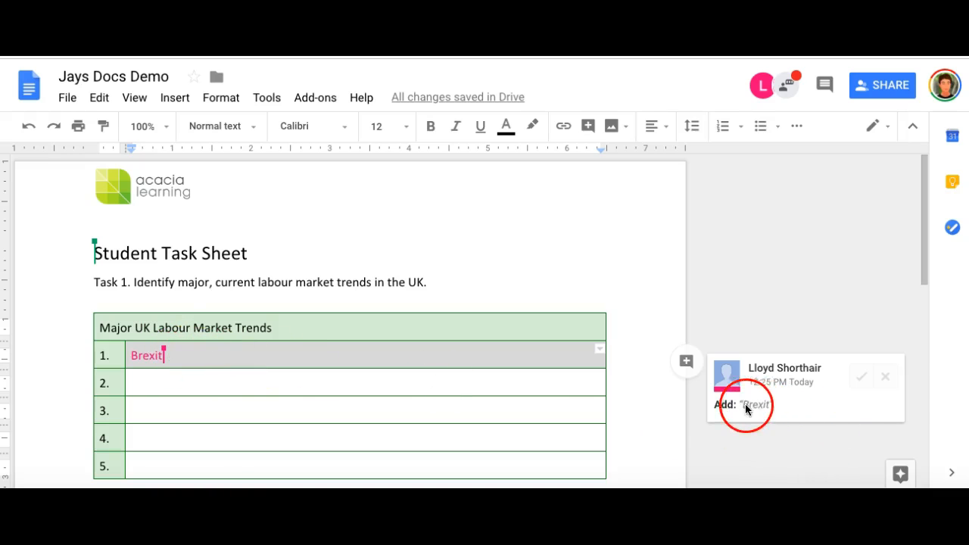
# From the owner's account, reply "Is this a trend?" to the "Brexit" suggestion and accept the suggestion.
pyautogui.click(866, 377)
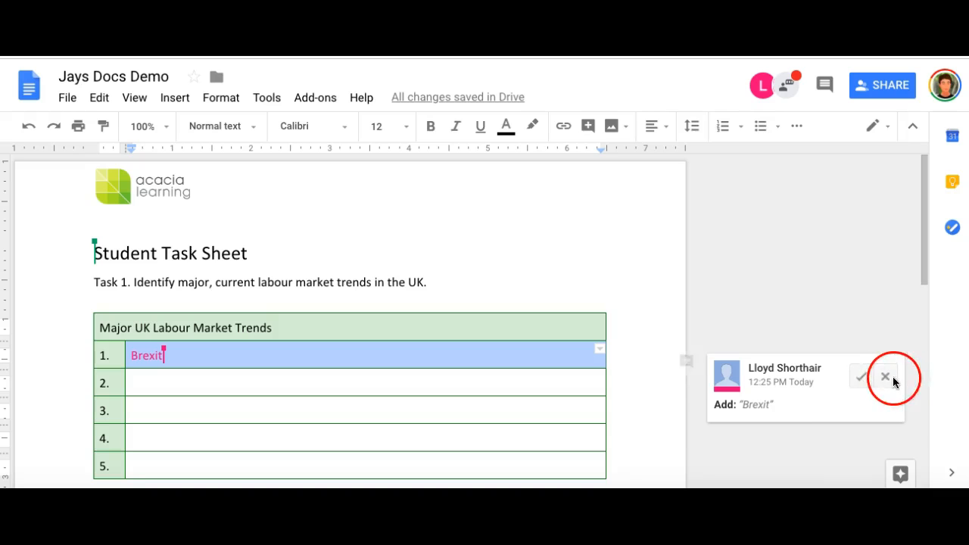
pyautogui.click(807, 412)
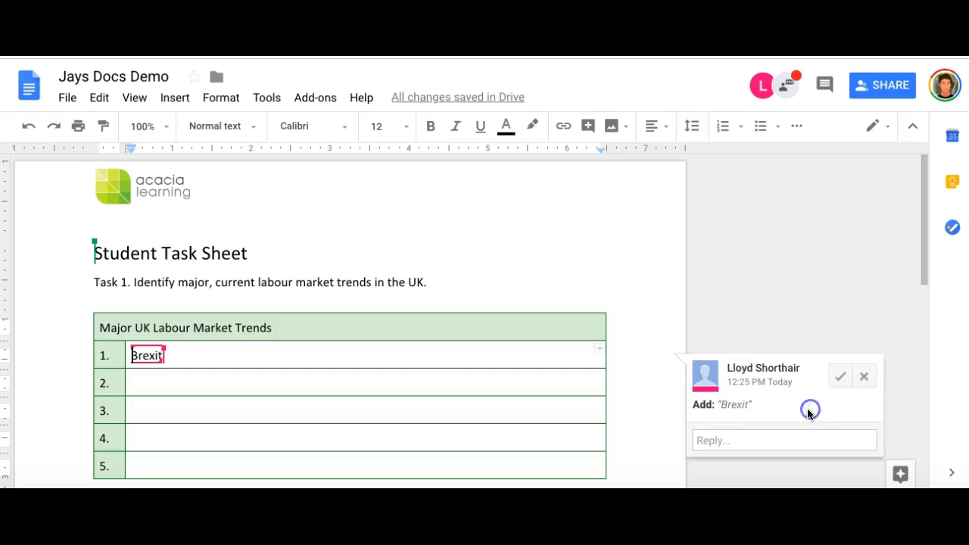
pyautogui.click(703, 440)
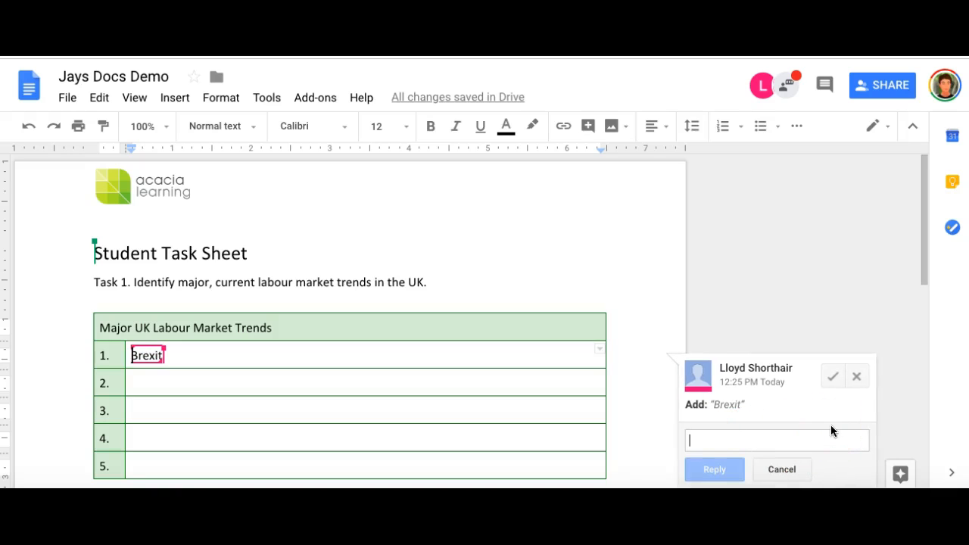
pyautogui.write('Is t')
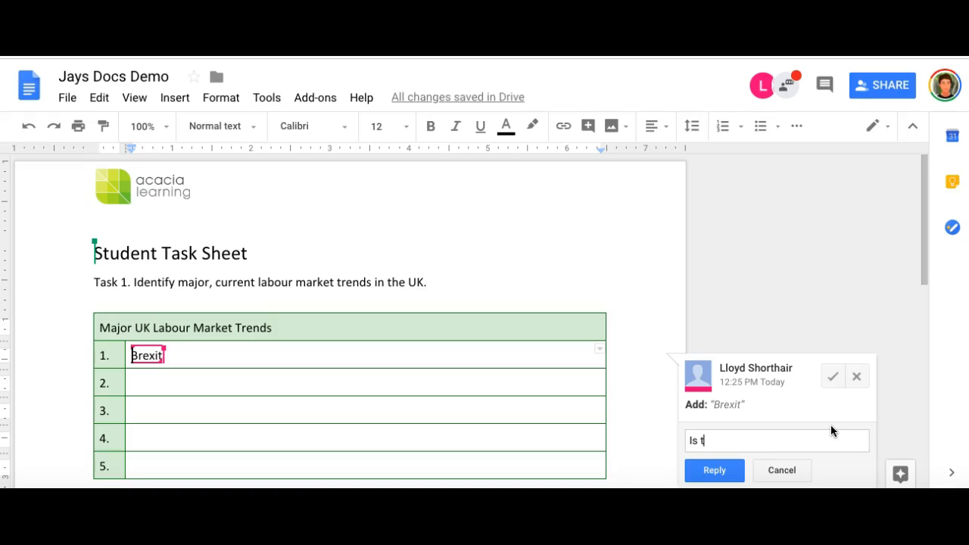
pyautogui.write('his a trend?')
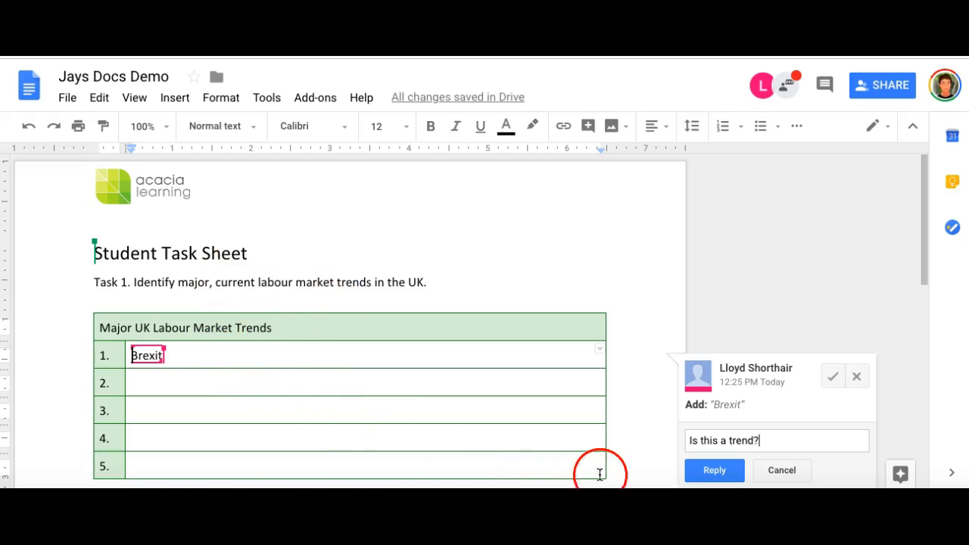
pyautogui.click(712, 470)
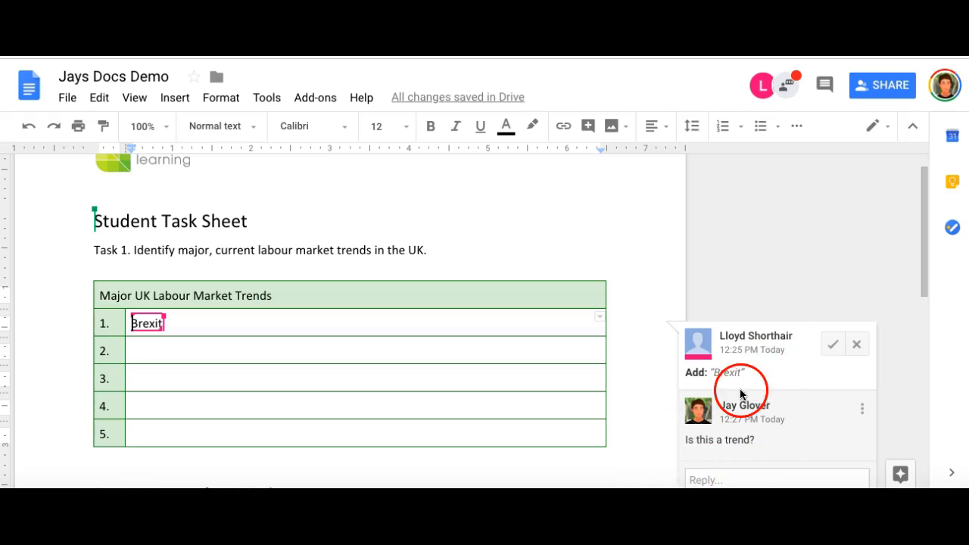
pyautogui.click(833, 345)
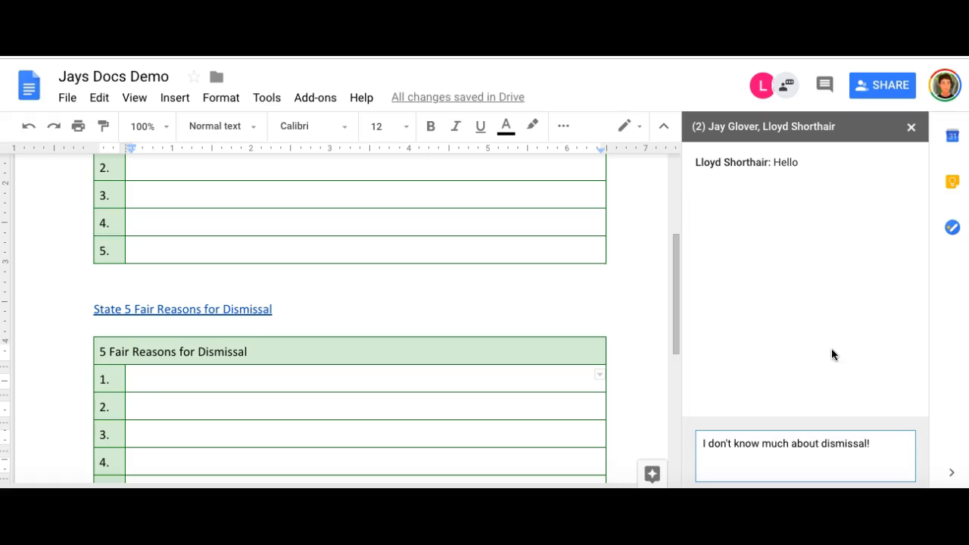
# Send the message "I don't know much about dismissal!" in the document chat.
pyautogui.click(769, 328)
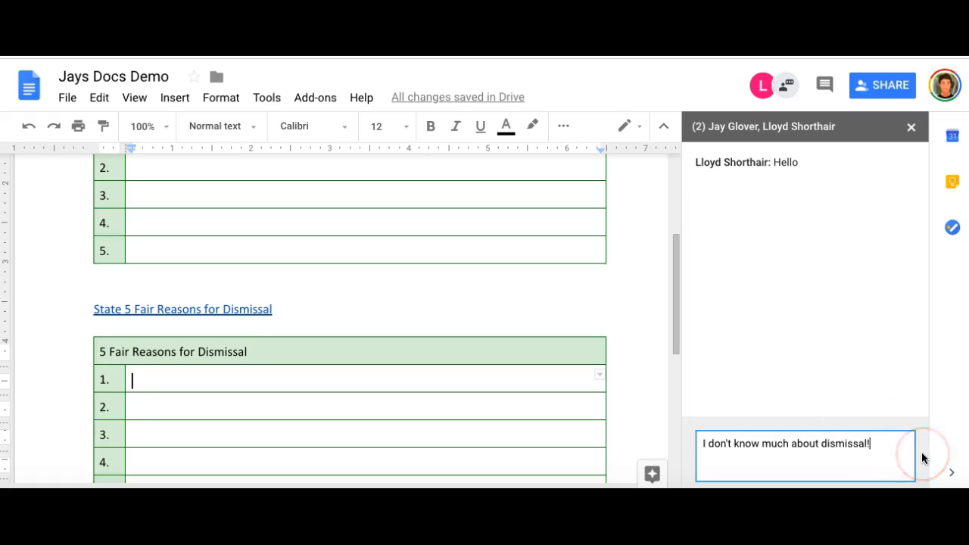
pyautogui.press('Return')
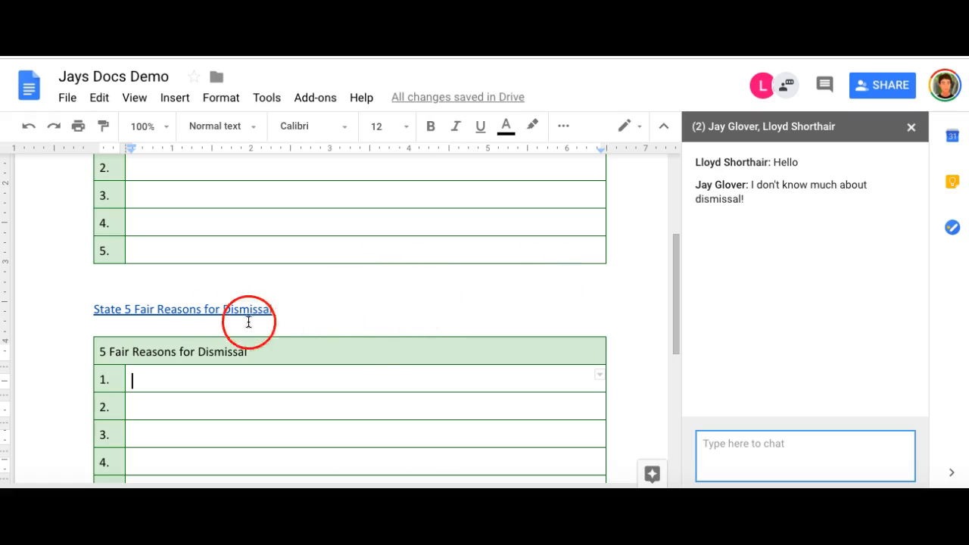
# Follow the "State 5 Fair Reasons for Dismissal" hyperlink to view the Acas page, and return to the document.
pyautogui.click(192, 311)
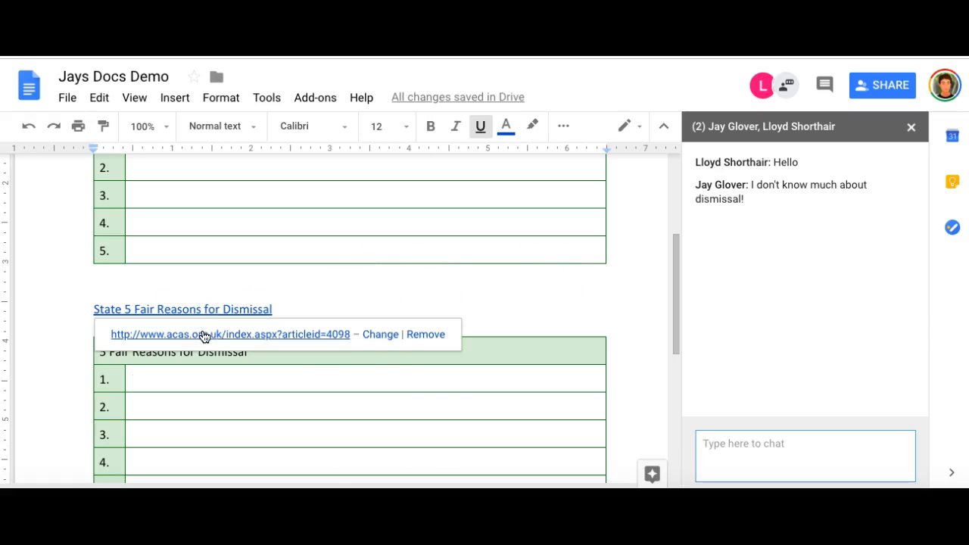
pyautogui.click(202, 335)
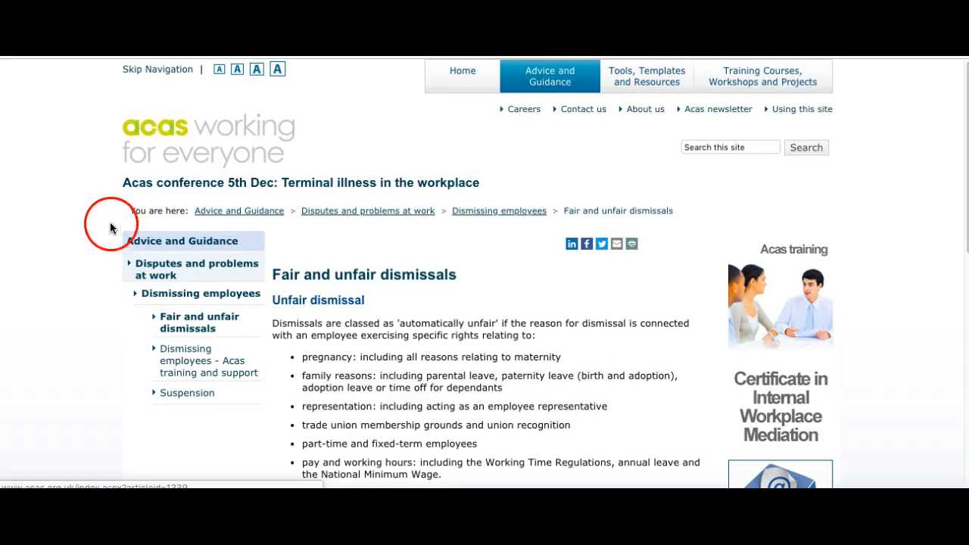
pyautogui.click(60, 18)
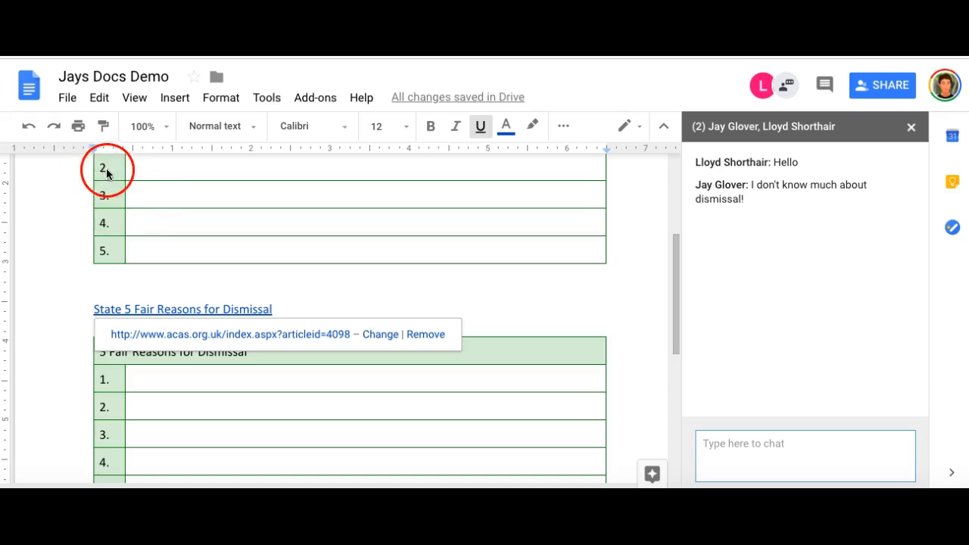
# Examine the file formats offered for downloading the document, such as Microsoft Word (.docx).
pyautogui.click(67, 99)
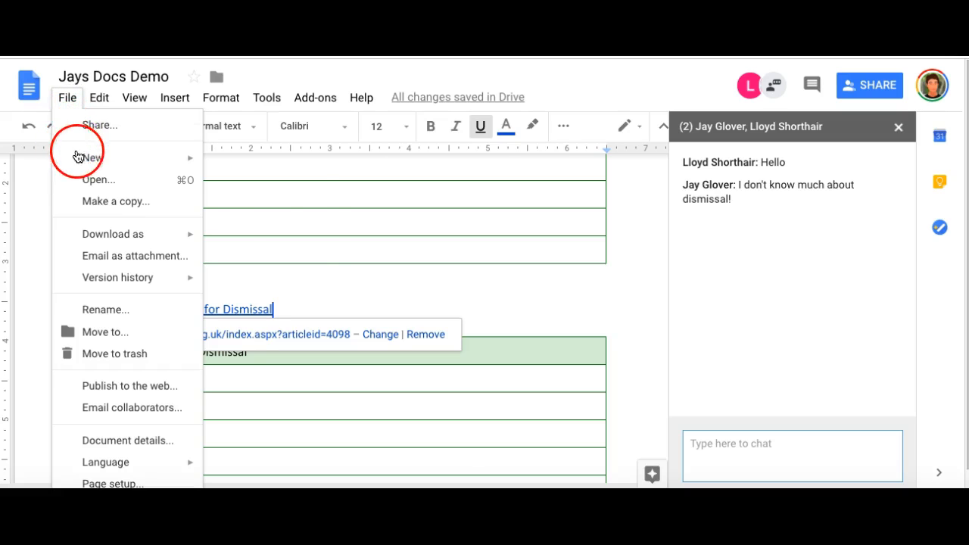
pyautogui.moveTo(84, 161)
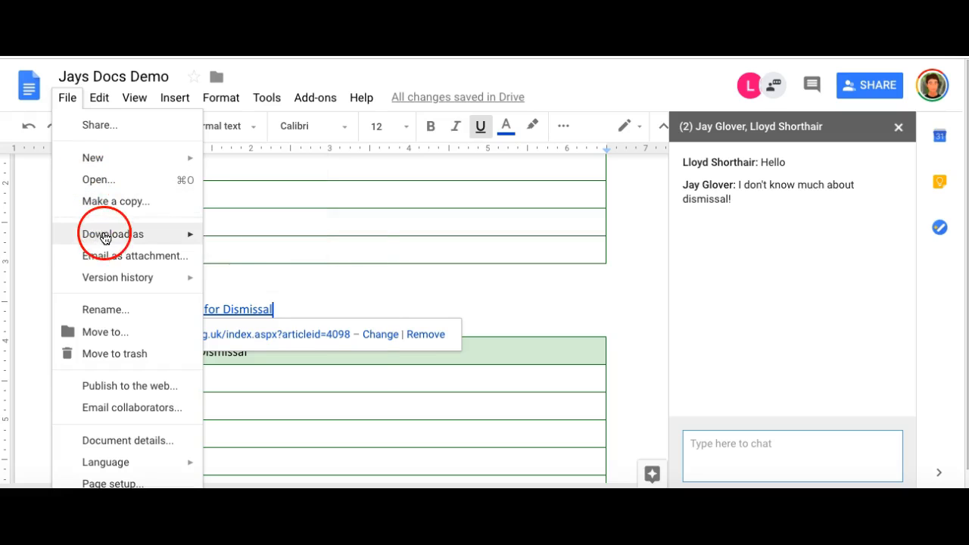
pyautogui.moveTo(98, 234)
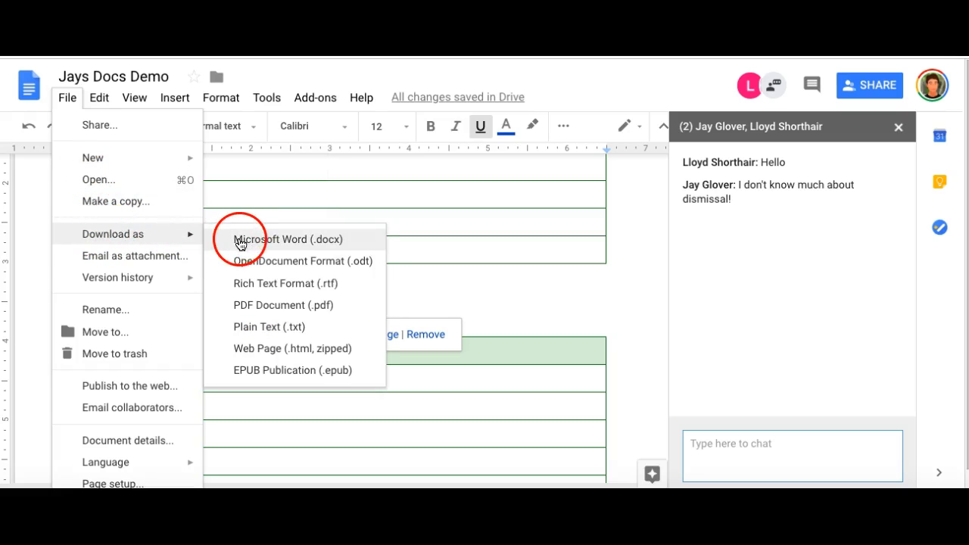